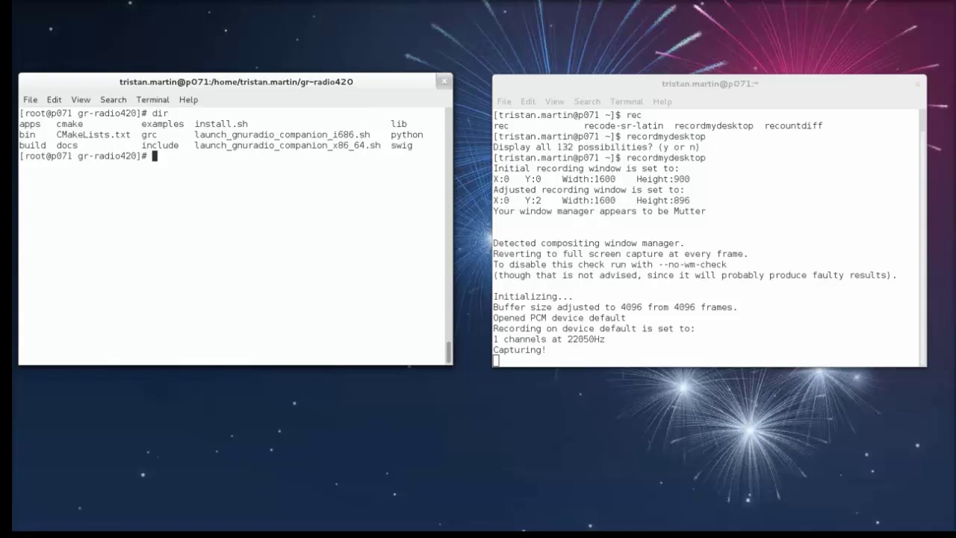
- Run ./launch_gnuradio_companion_x86_64.sh in the terminal to start GNU Radio Companion
{"action": "type", "text": "./laun"}
{"action": "key", "text": "Tab"}
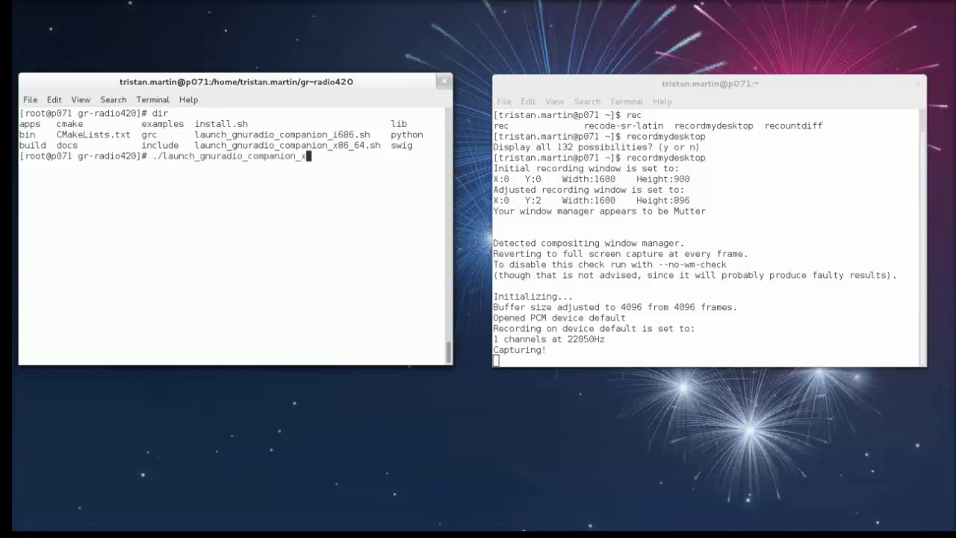
{"action": "type", "text": "x"}
{"action": "key", "text": "Tab"}
{"action": "key", "text": "Return"}
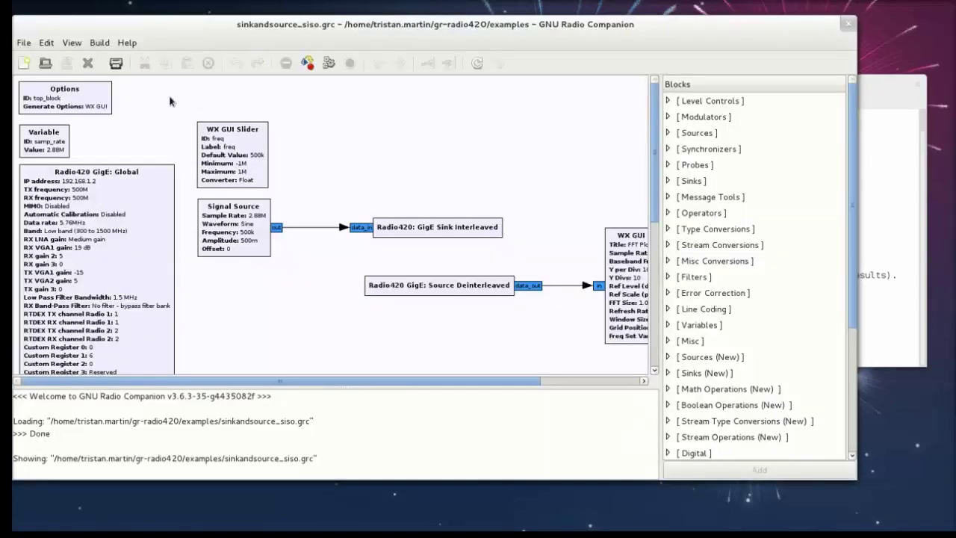
- Create a new empty flowgraph, maximize the window and scroll the Blocks panel down
{"action": "left_click", "coordinate": [25, 63]}
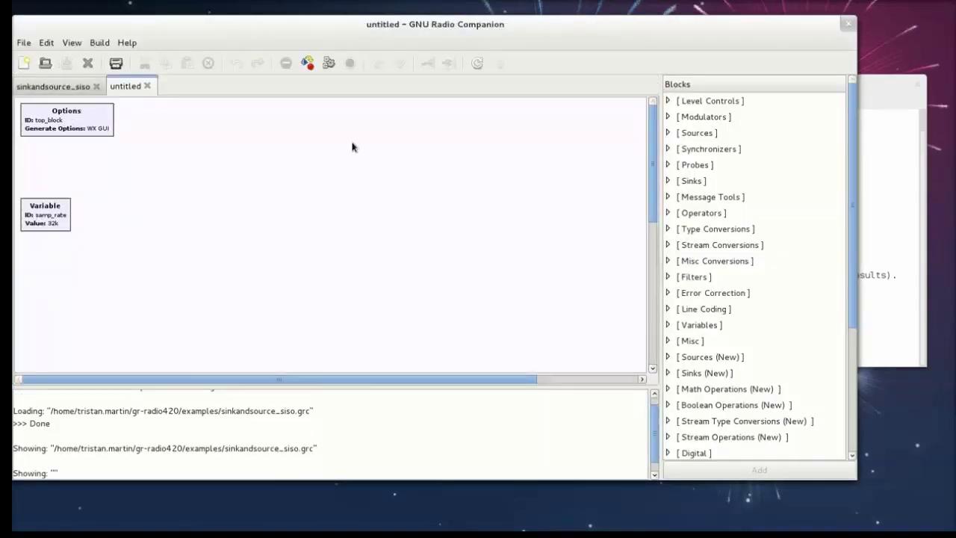
{"action": "double_click", "coordinate": [566, 26]}
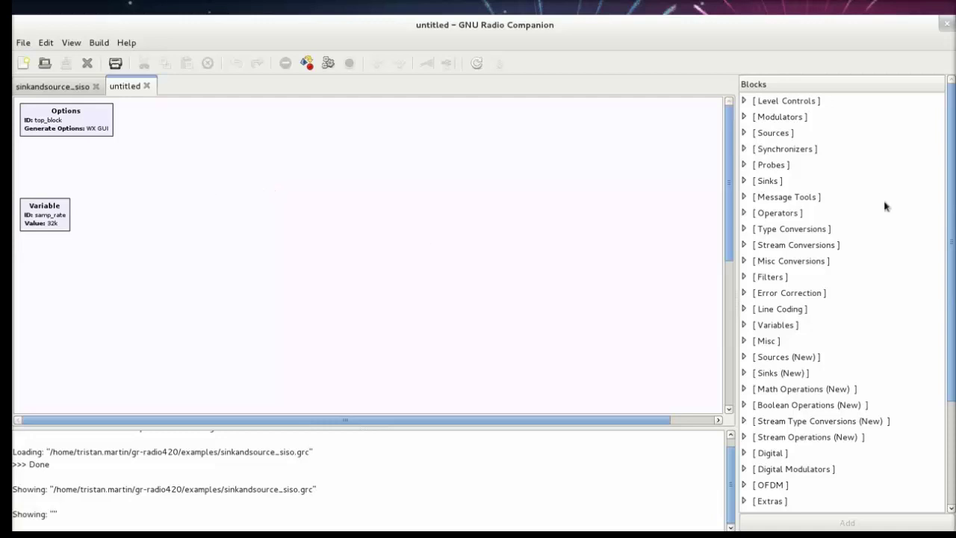
{"action": "left_click_drag", "start_coordinate": [953, 174], "coordinate": [954, 279]}
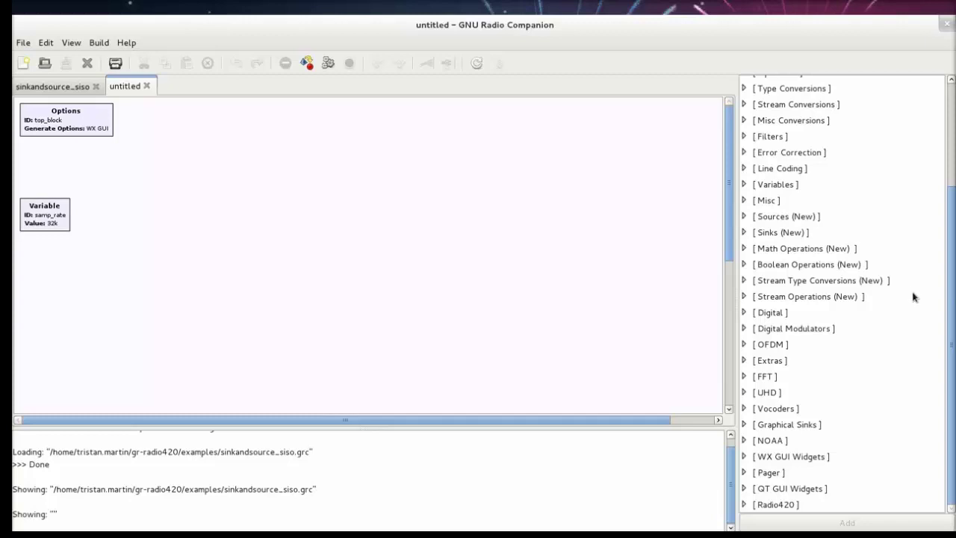
- Add a Radio420 GigE: Global block from the Radio420 category onto the canvas
{"action": "left_click", "coordinate": [744, 505]}
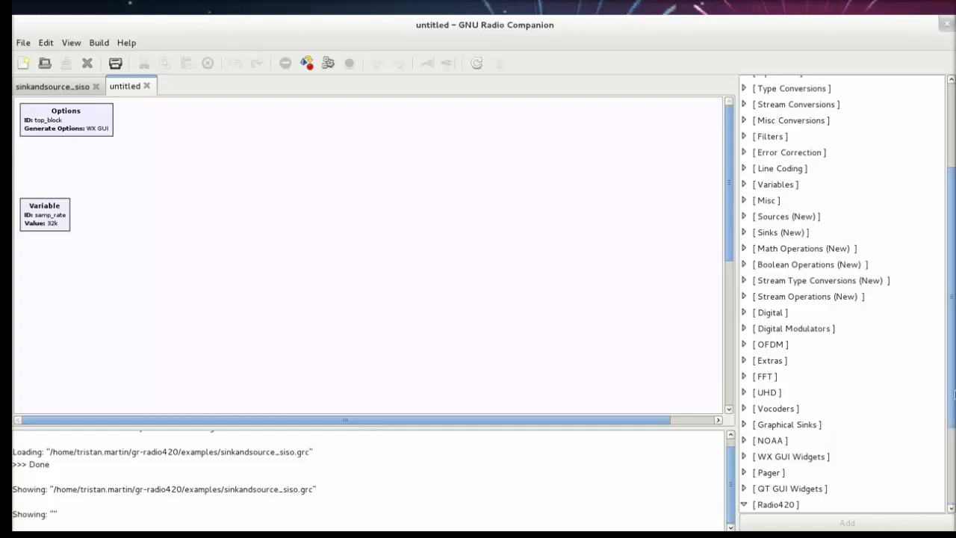
{"action": "left_click_drag", "start_coordinate": [952, 388], "coordinate": [954, 456]}
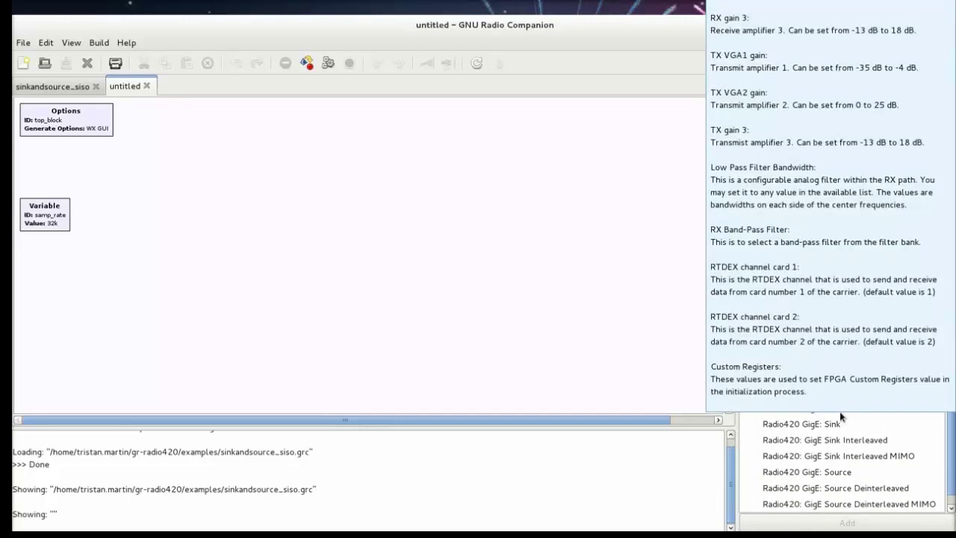
{"action": "left_click_drag", "start_coordinate": [817, 416], "coordinate": [278, 203]}
{"action": "left_click_drag", "start_coordinate": [365, 256], "coordinate": [241, 176]}
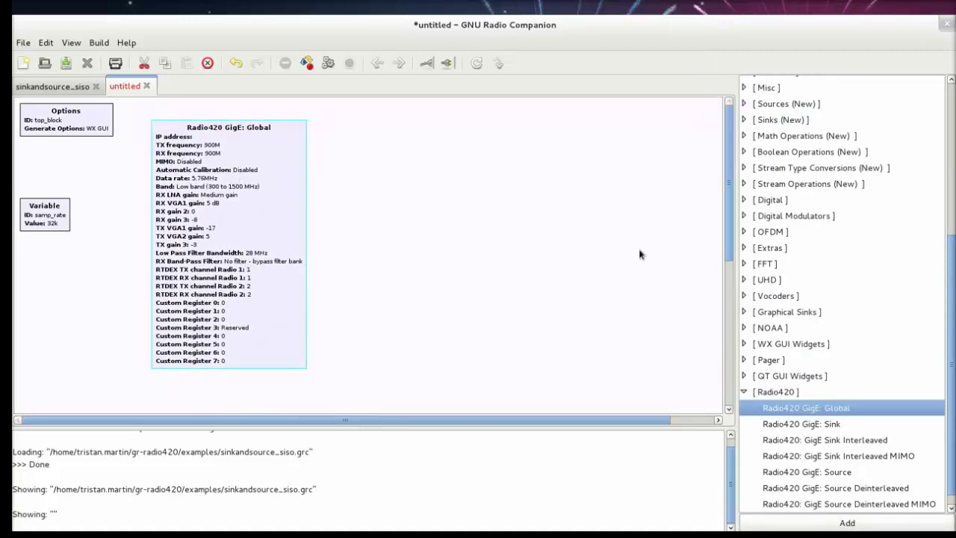
- Add a trial FFT block to the flowgraph, then delete it
{"action": "left_click", "coordinate": [746, 266]}
{"action": "left_click_drag", "start_coordinate": [770, 280], "coordinate": [521, 231]}
{"action": "left_click_drag", "start_coordinate": [581, 260], "coordinate": [534, 235]}
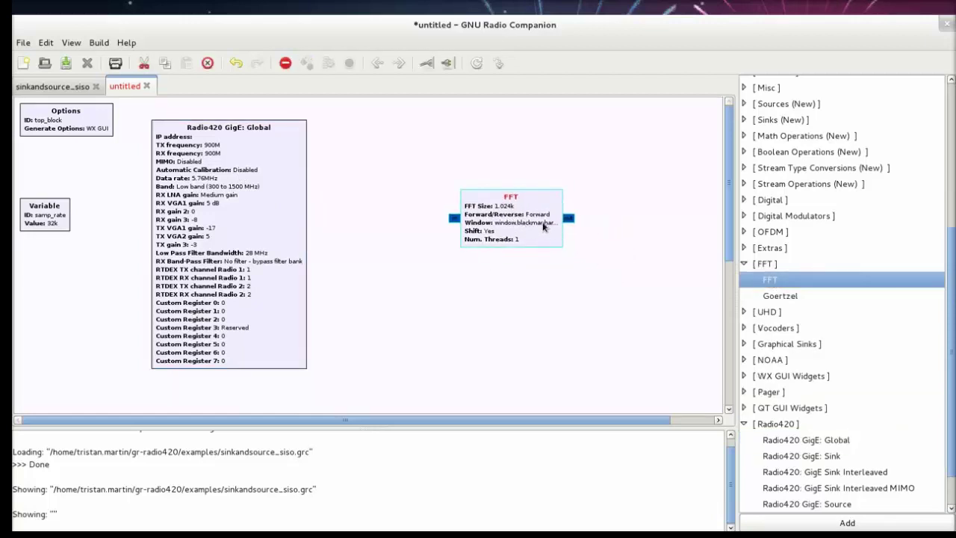
{"action": "key", "text": "Delete"}
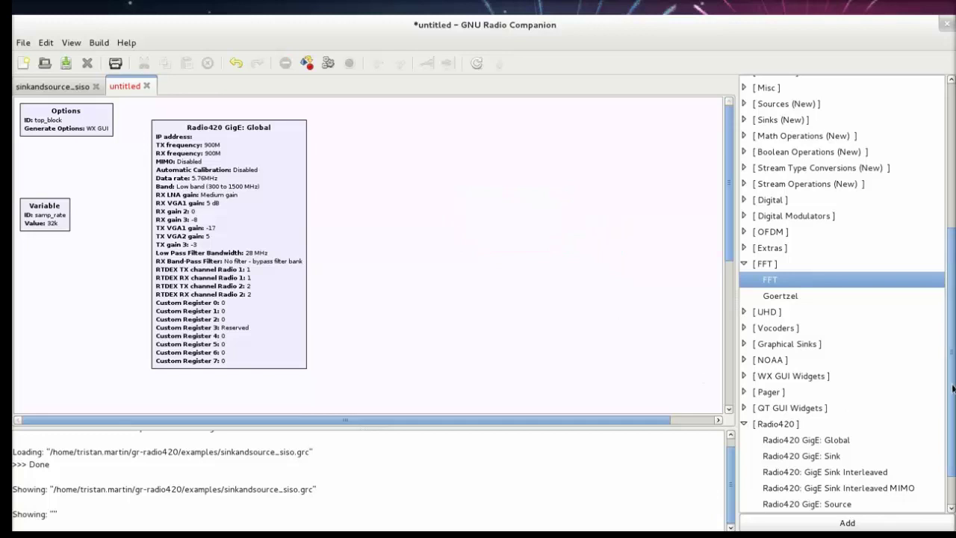
- Replace the Global block with a fresh Radio420 GigE: Global placed at the top left
{"action": "left_click_drag", "start_coordinate": [953, 388], "coordinate": [953, 409]}
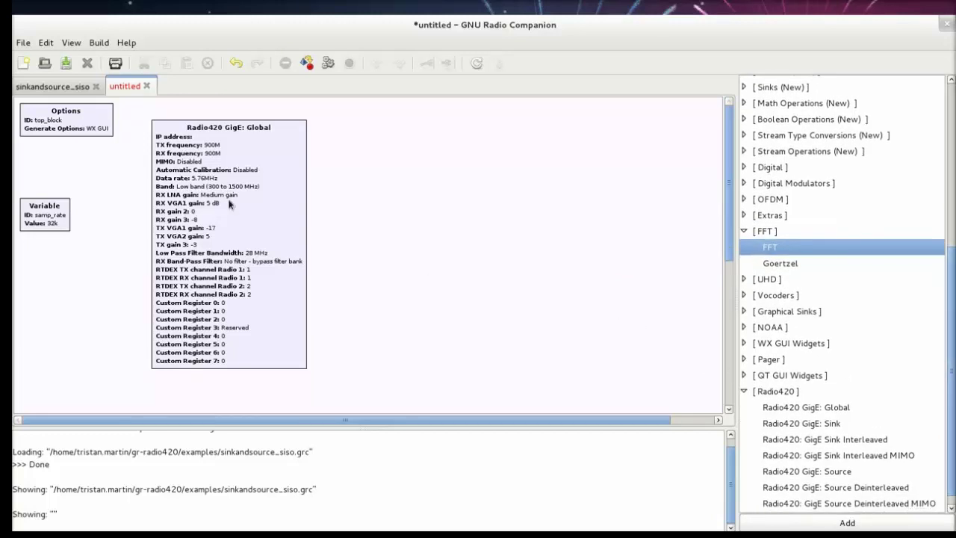
{"action": "left_click_drag", "start_coordinate": [229, 203], "coordinate": [388, 224]}
{"action": "key", "text": "Delete"}
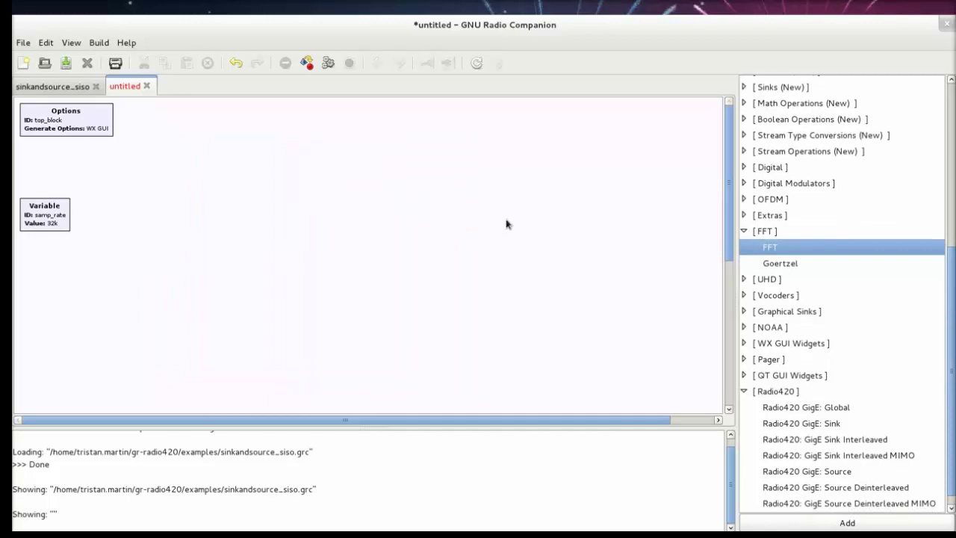
{"action": "left_click_drag", "start_coordinate": [844, 410], "coordinate": [463, 306]}
{"action": "left_click_drag", "start_coordinate": [523, 307], "coordinate": [201, 129]}
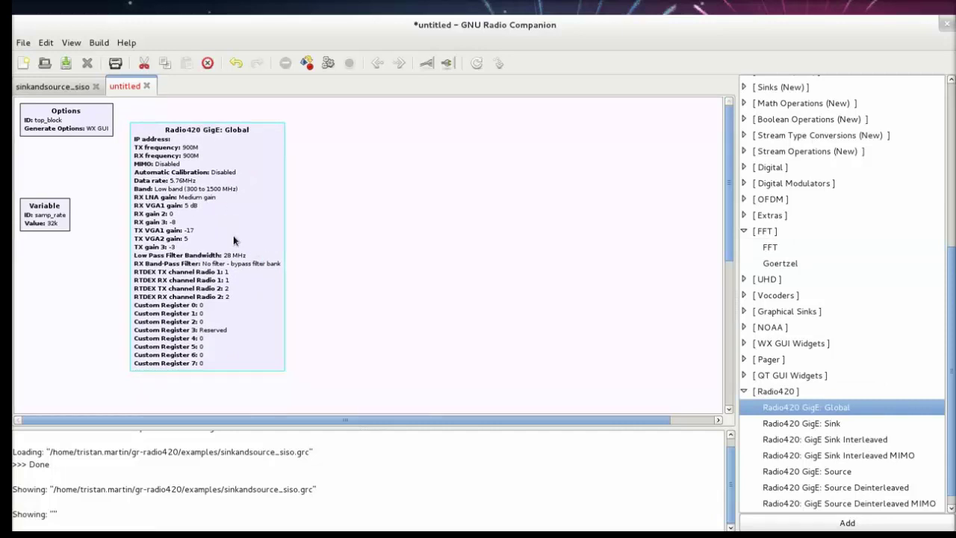
{"action": "double_click", "coordinate": [218, 188]}
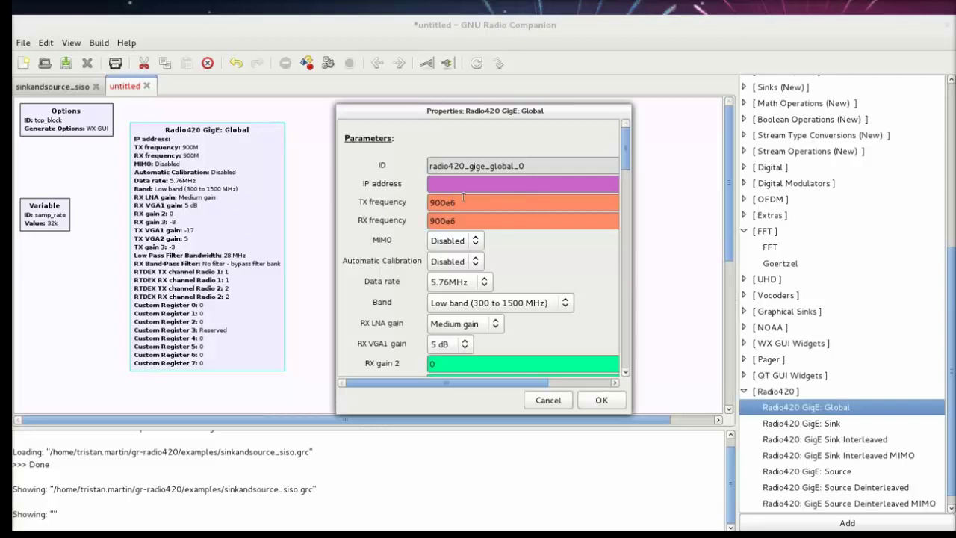
{"action": "left_click_drag", "start_coordinate": [630, 155], "coordinate": [627, 160]}
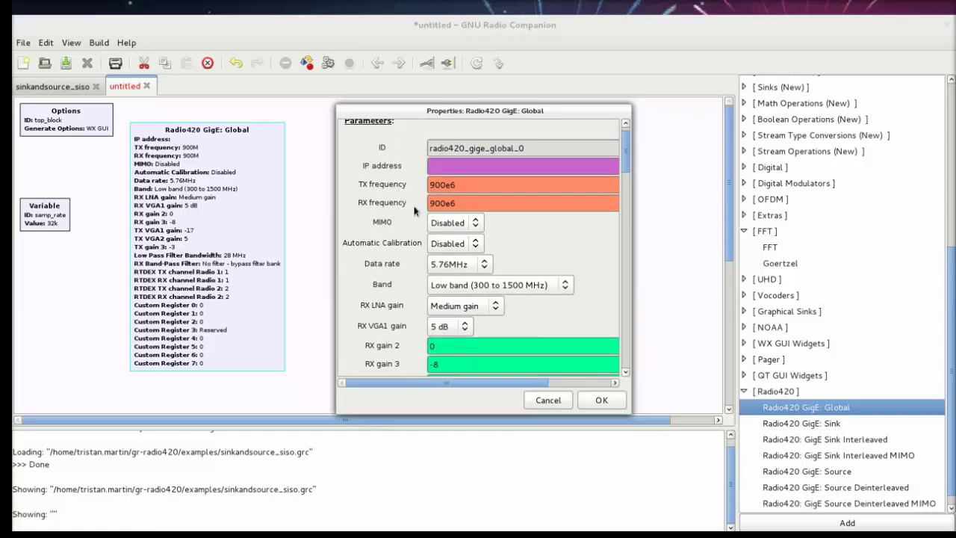
{"action": "scroll", "coordinate": [626, 173], "scroll_direction": "down", "scroll_amount": 1}
{"action": "scroll", "coordinate": [626, 172], "scroll_direction": "down", "scroll_amount": 1}
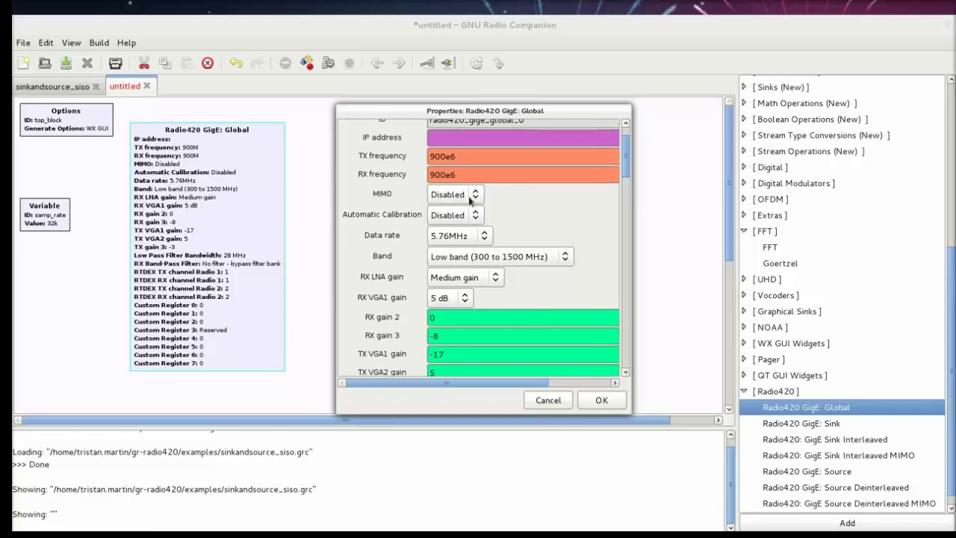
{"action": "left_click", "coordinate": [476, 215]}
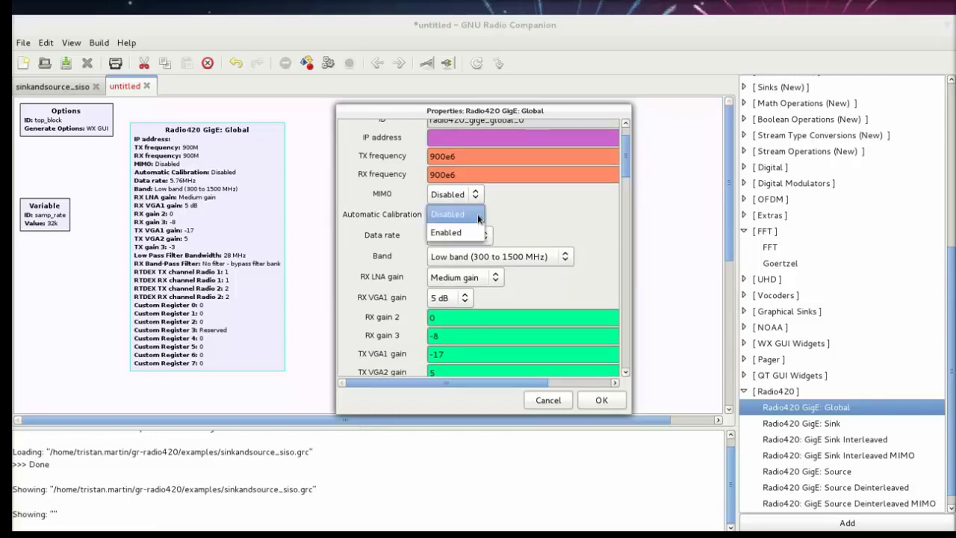
{"action": "left_click", "coordinate": [564, 227]}
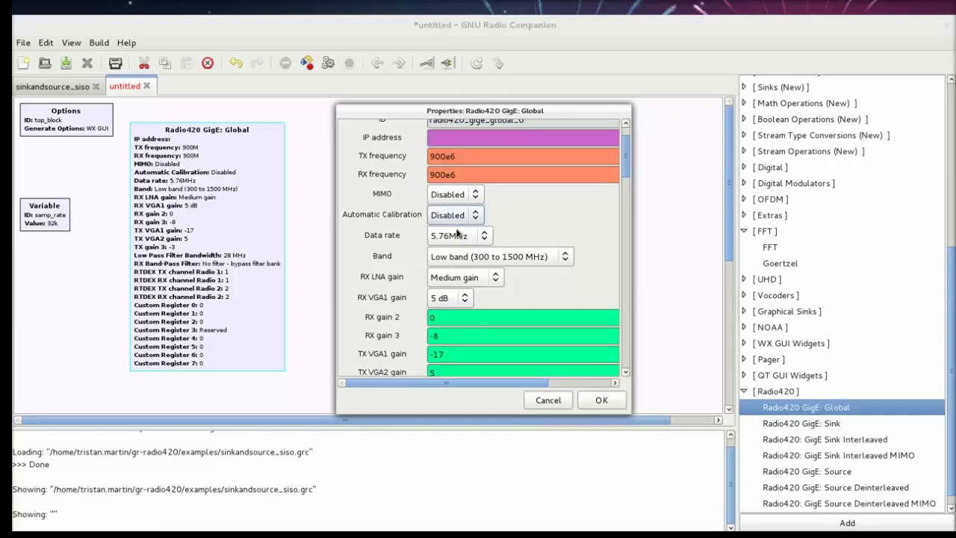
{"action": "left_click_drag", "start_coordinate": [626, 169], "coordinate": [629, 202]}
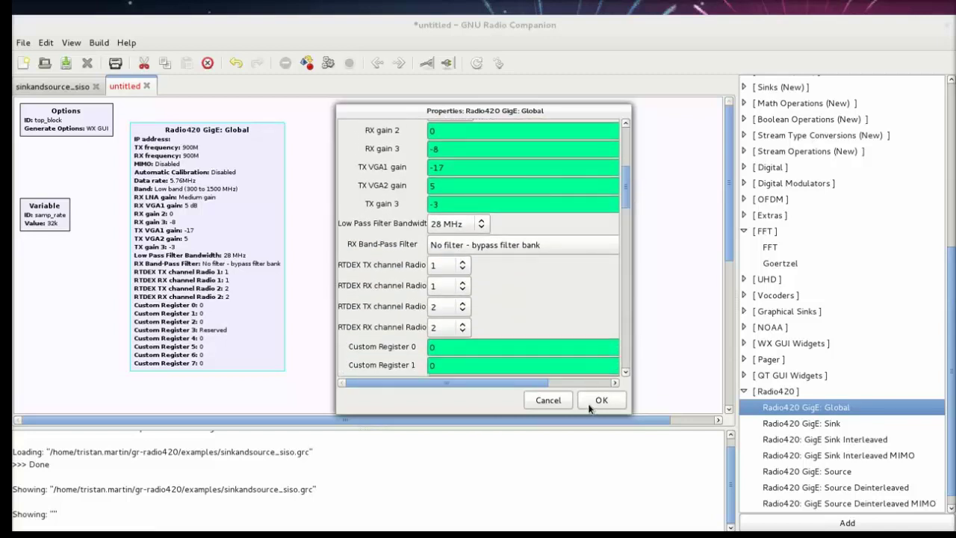
{"action": "left_click", "coordinate": [550, 400]}
{"action": "left_click", "coordinate": [564, 277]}
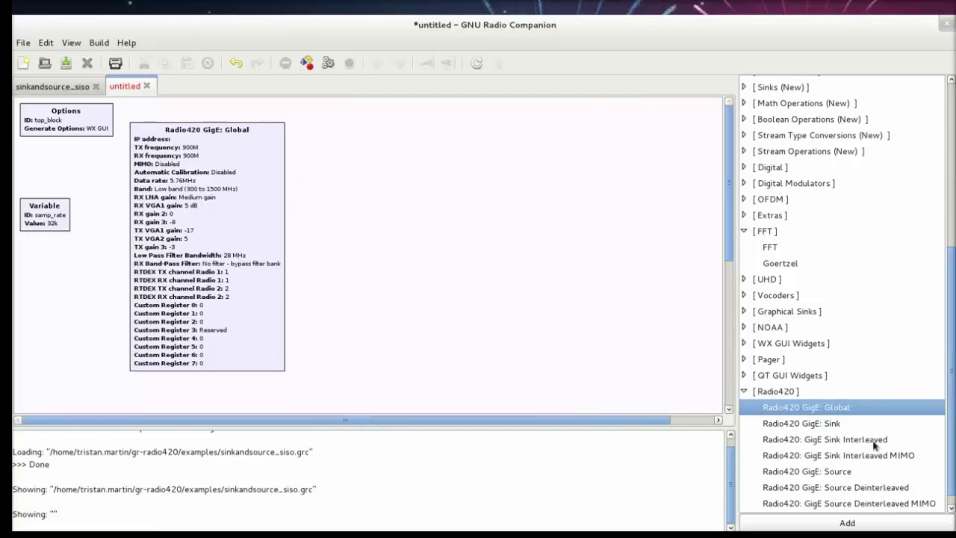
- Add GigE Sink Interleaved, Source Deinterleaved and their MIMO variants to the canvas
{"action": "left_click", "coordinate": [850, 441]}
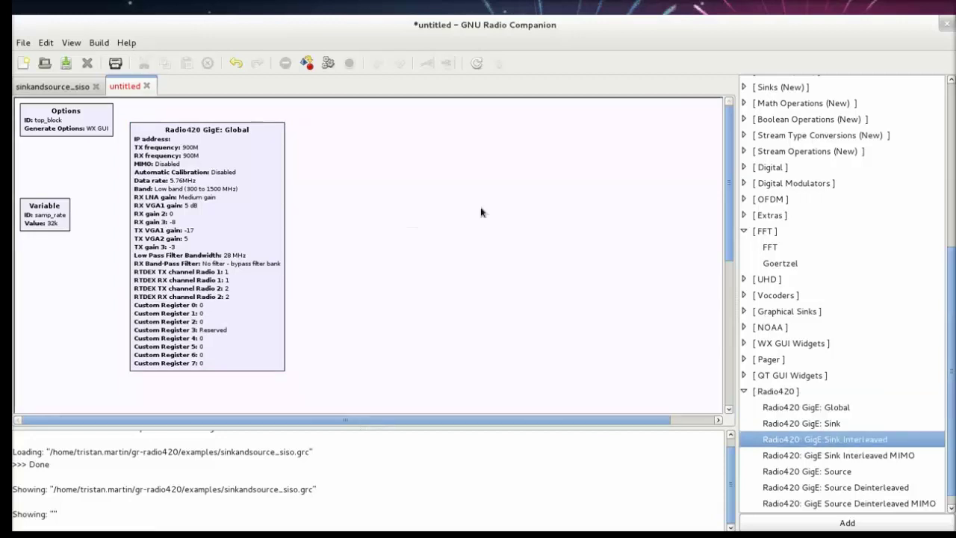
{"action": "left_click_drag", "start_coordinate": [480, 212], "coordinate": [481, 214]}
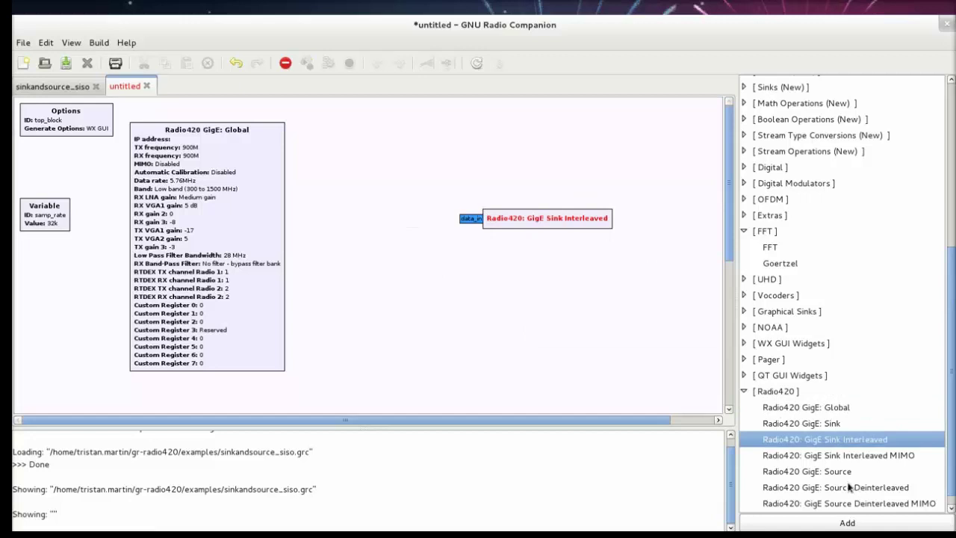
{"action": "left_click_drag", "start_coordinate": [849, 486], "coordinate": [508, 298]}
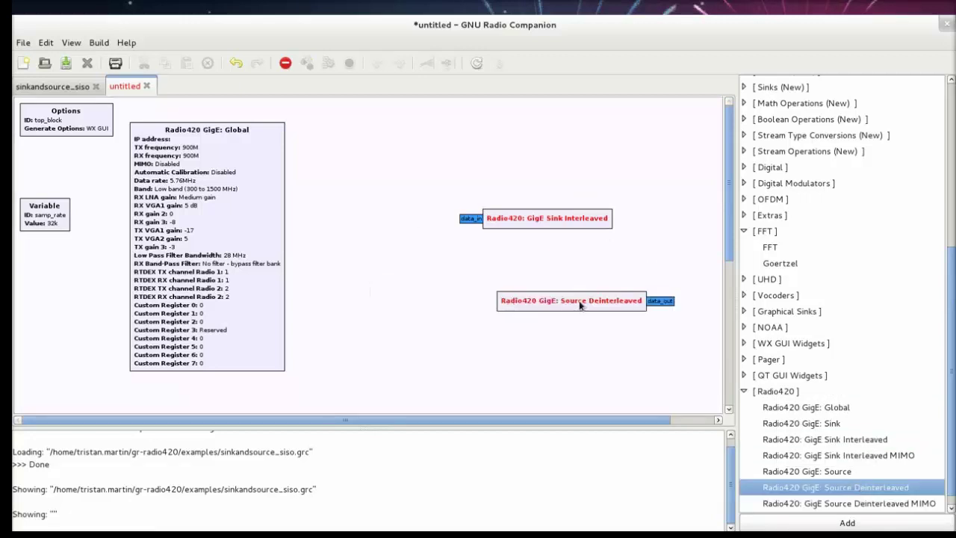
{"action": "left_click_drag", "start_coordinate": [579, 304], "coordinate": [399, 264]}
{"action": "left_click_drag", "start_coordinate": [554, 227], "coordinate": [613, 229]}
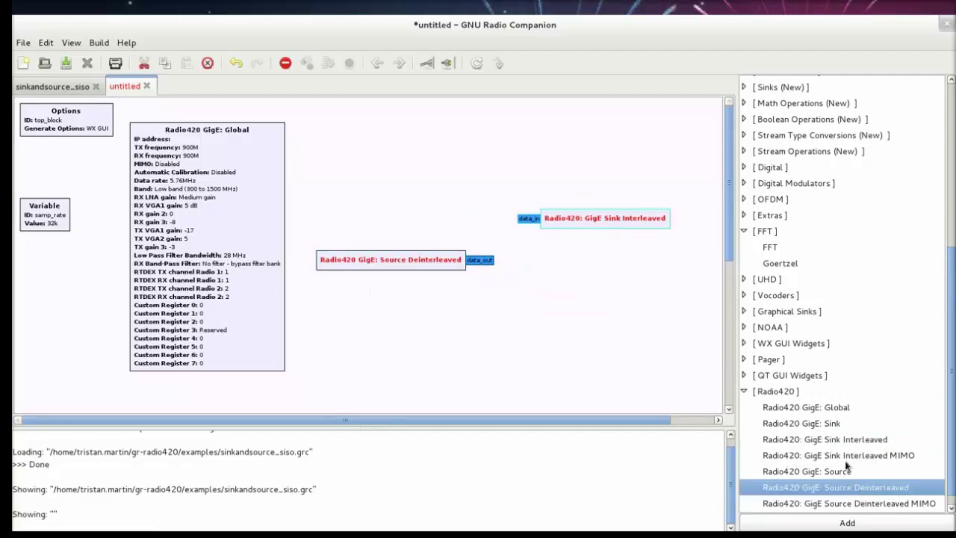
{"action": "left_click_drag", "start_coordinate": [851, 460], "coordinate": [617, 315]}
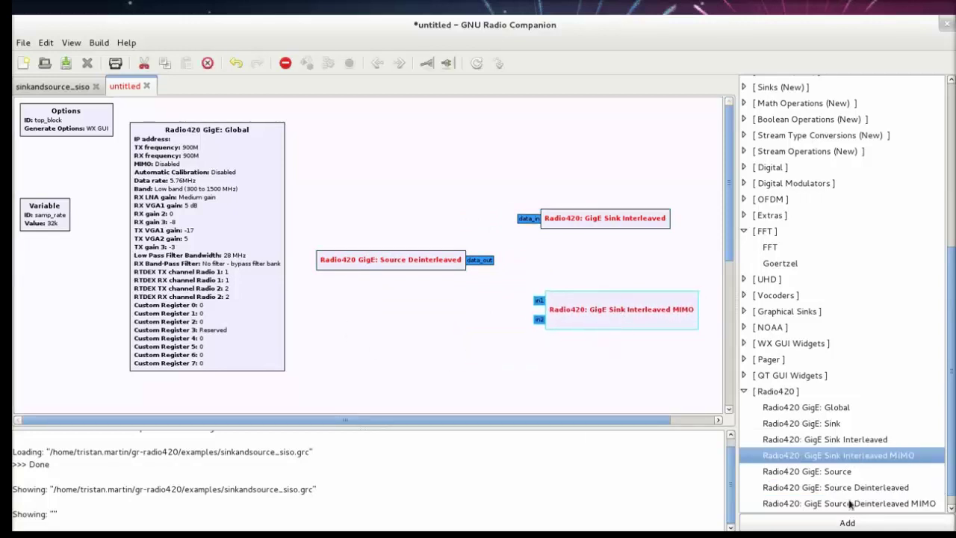
{"action": "left_click_drag", "start_coordinate": [849, 503], "coordinate": [508, 370]}
{"action": "left_click_drag", "start_coordinate": [577, 390], "coordinate": [404, 319]}
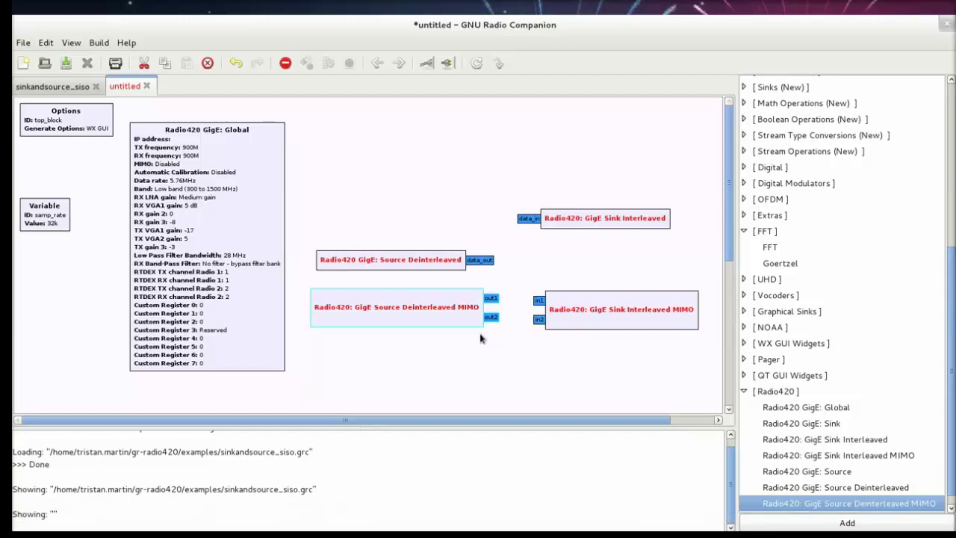
- Delete both MIMO blocks and rearrange the Sink Interleaved and Source Deinterleaved blocks
{"action": "key", "text": "Delete"}
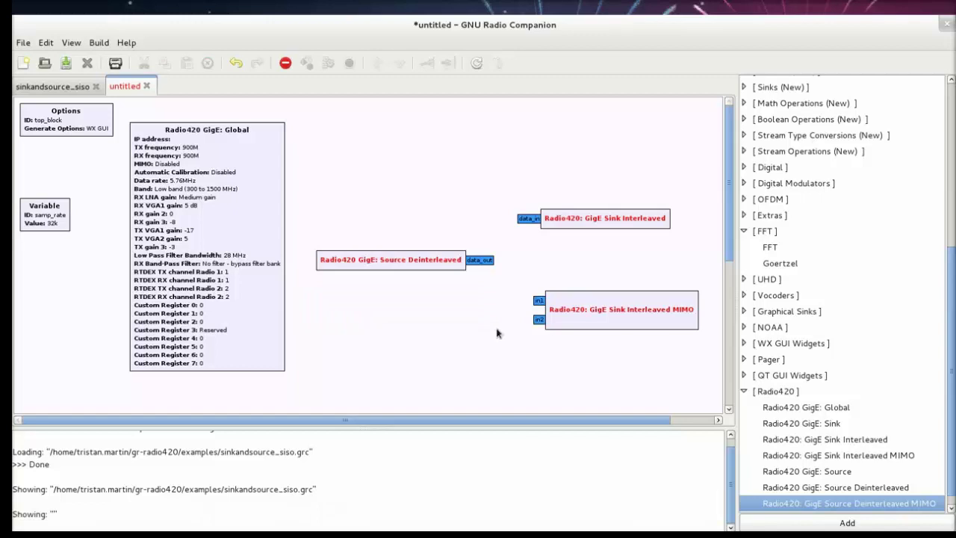
{"action": "left_click", "coordinate": [587, 321]}
{"action": "key", "text": "Delete"}
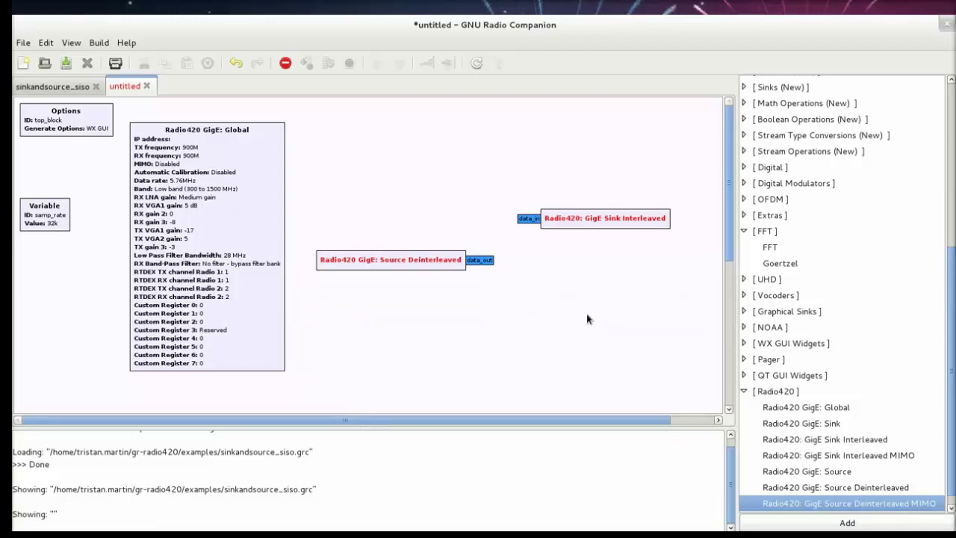
{"action": "left_click_drag", "start_coordinate": [602, 220], "coordinate": [601, 180]}
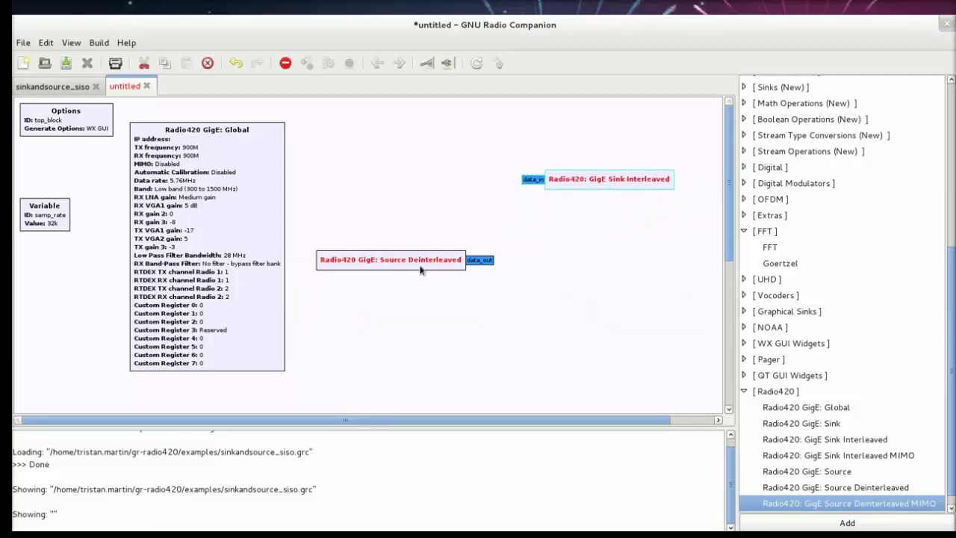
{"action": "left_click_drag", "start_coordinate": [419, 271], "coordinate": [495, 290]}
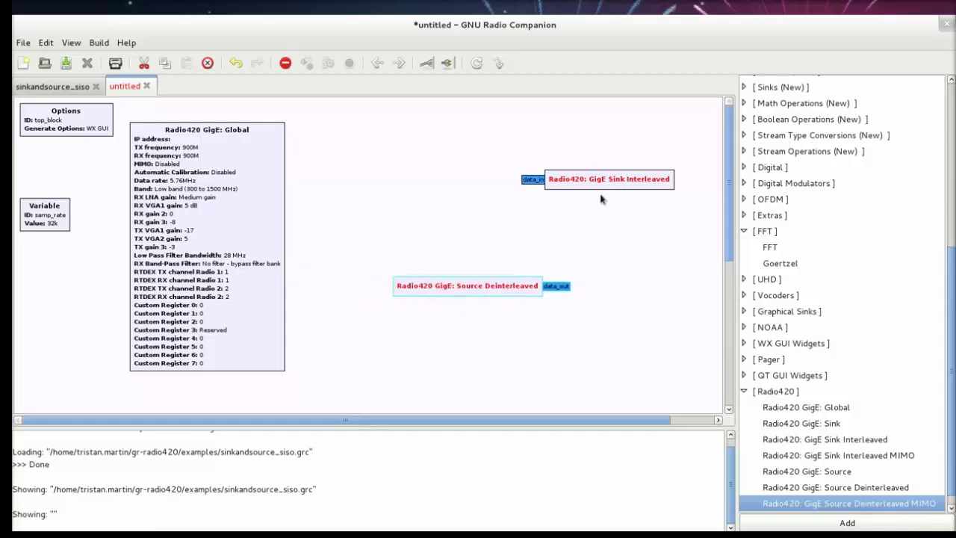
{"action": "mouse_move", "coordinate": [606, 176]}
{"action": "left_mouse_down"}
{"action": "mouse_move", "coordinate": [581, 172]}
{"action": "mouse_move", "coordinate": [637, 170]}
{"action": "mouse_move", "coordinate": [607, 171]}
{"action": "left_mouse_up"}
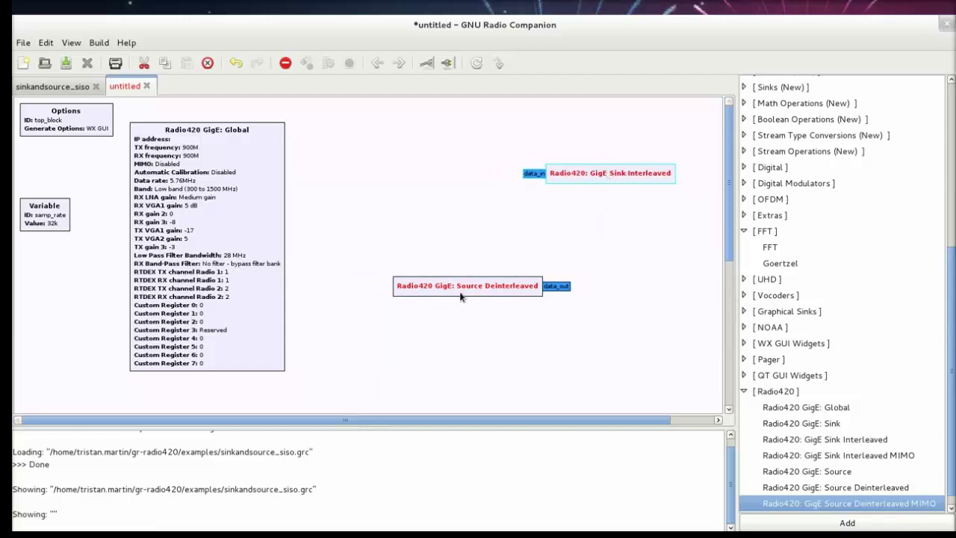
{"action": "left_click_drag", "start_coordinate": [454, 289], "coordinate": [440, 273]}
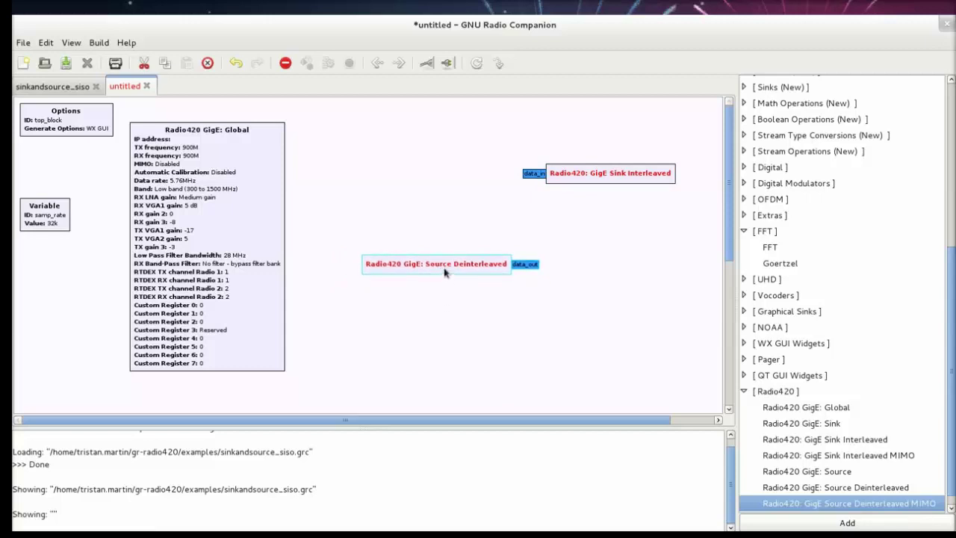
- Delete the Source Deinterleaved and Radio420 GigE Global blocks
{"action": "key", "text": "Delete"}
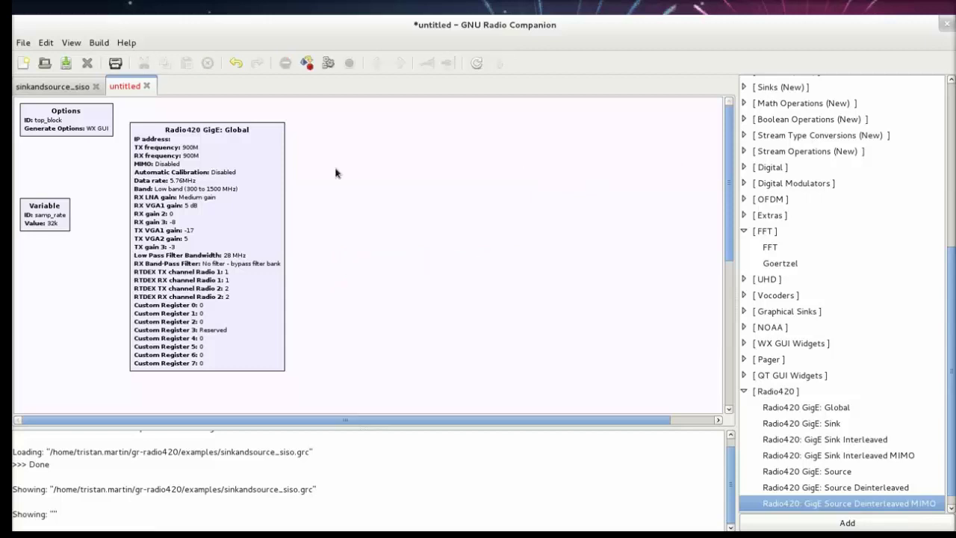
{"action": "left_click", "coordinate": [280, 185]}
{"action": "key", "text": "Delete"}
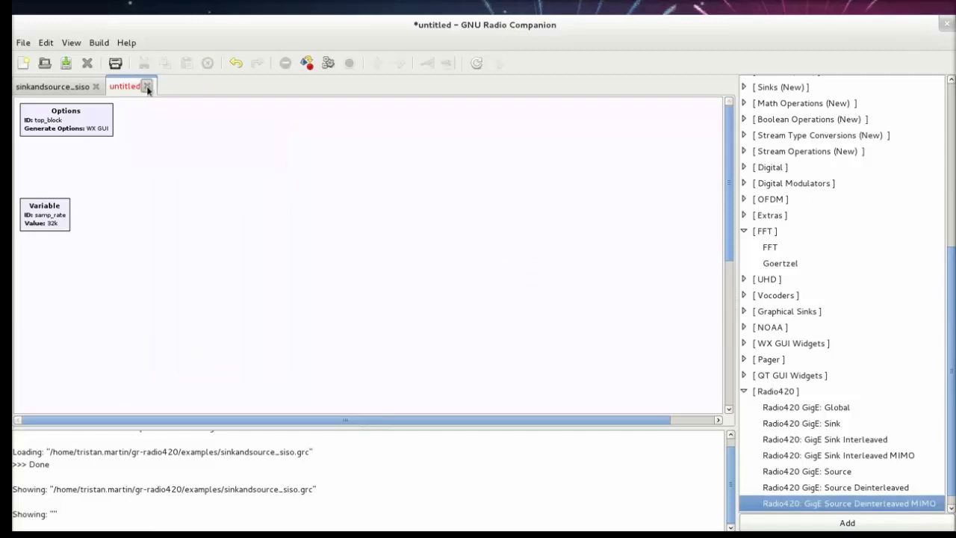
- Close the untitled flowgraph without saving its changes
{"action": "left_click", "coordinate": [146, 86]}
{"action": "left_click", "coordinate": [514, 288]}
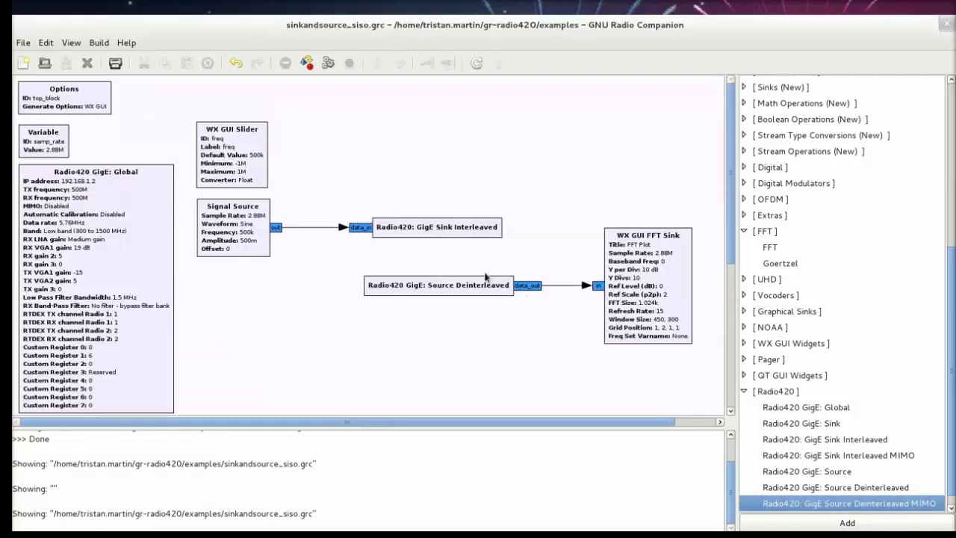
{"action": "left_click_drag", "start_coordinate": [732, 183], "coordinate": [732, 211]}
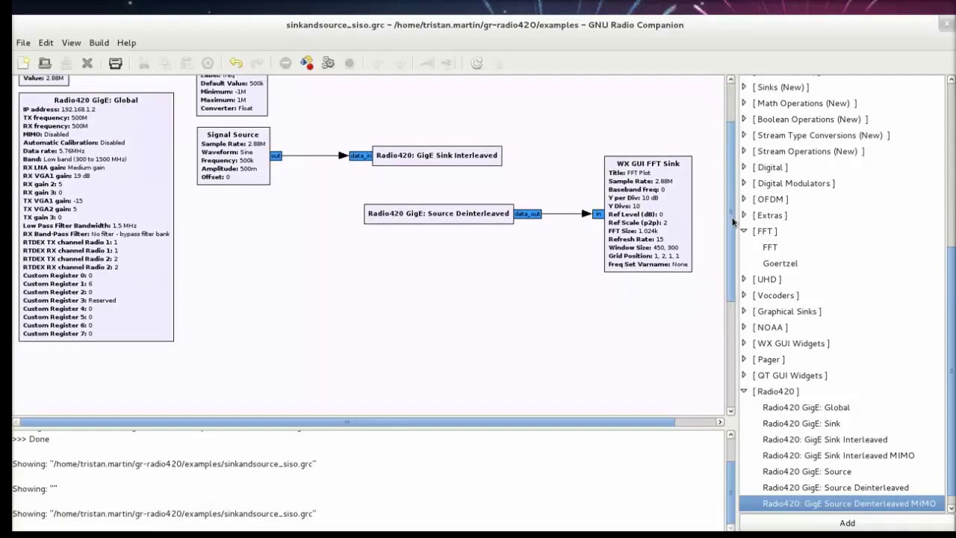
- Open the Signal Source properties in sinkandsource_siso: Complex, Sine, amplitude 0.5
{"action": "scroll", "coordinate": [733, 221], "scroll_direction": "down", "scroll_amount": 1}
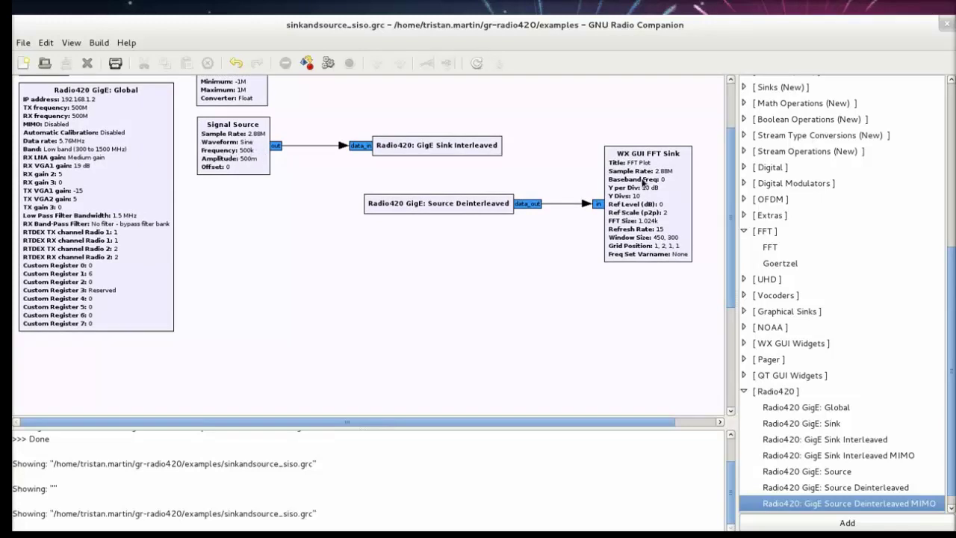
{"action": "scroll", "coordinate": [734, 183], "scroll_direction": "up", "scroll_amount": 3}
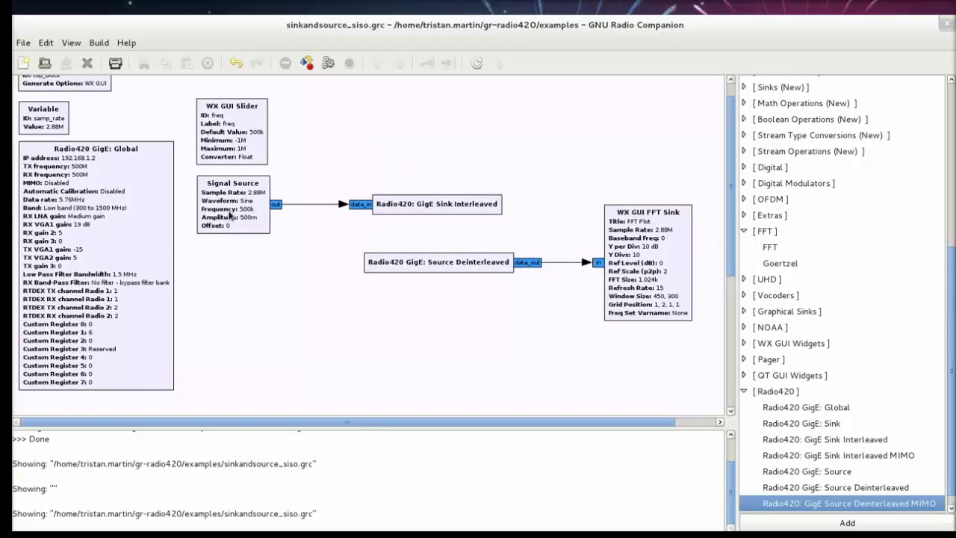
{"action": "left_click", "coordinate": [226, 215]}
{"action": "double_click", "coordinate": [225, 215]}
{"action": "left_click_drag", "start_coordinate": [515, 112], "coordinate": [563, 101]}
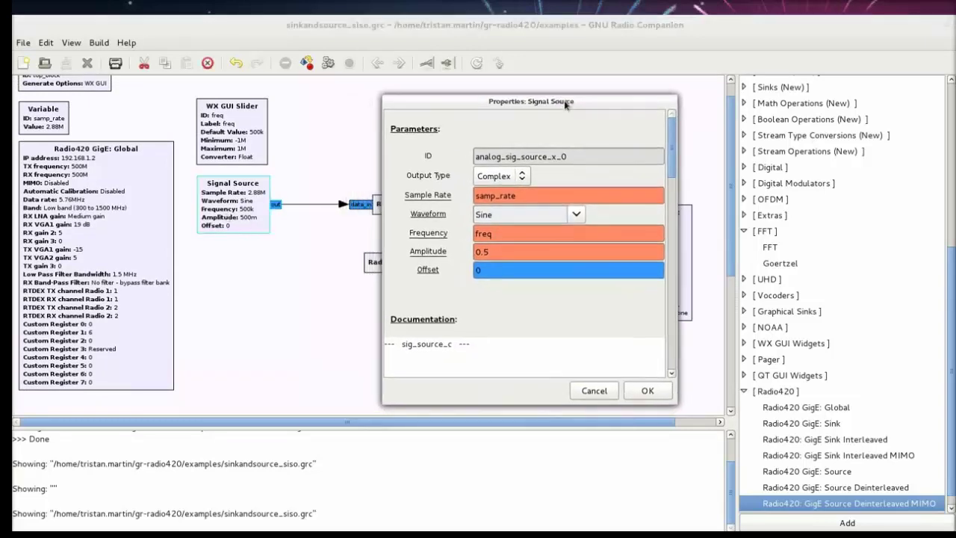
{"action": "double_click", "coordinate": [491, 235]}
{"action": "left_click", "coordinate": [594, 392]}
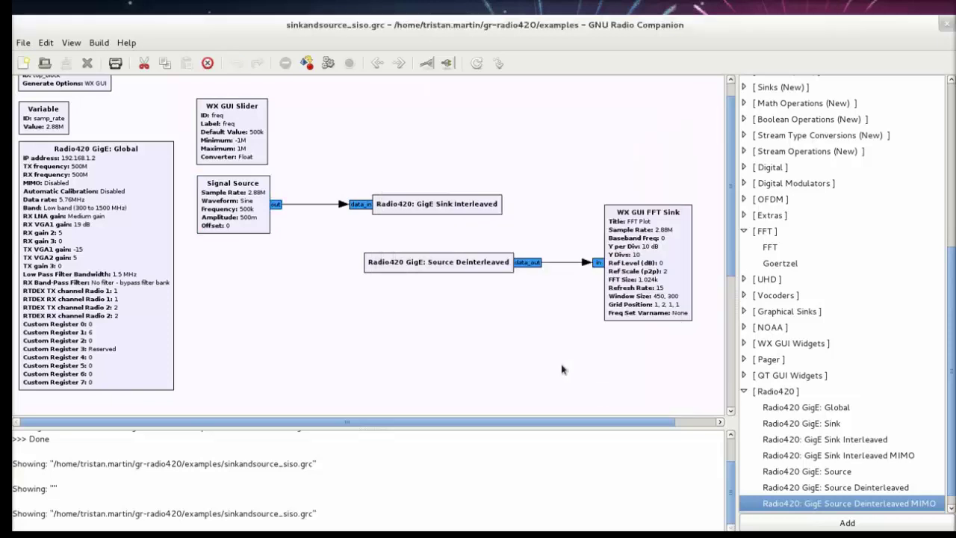
{"action": "double_click", "coordinate": [237, 140]}
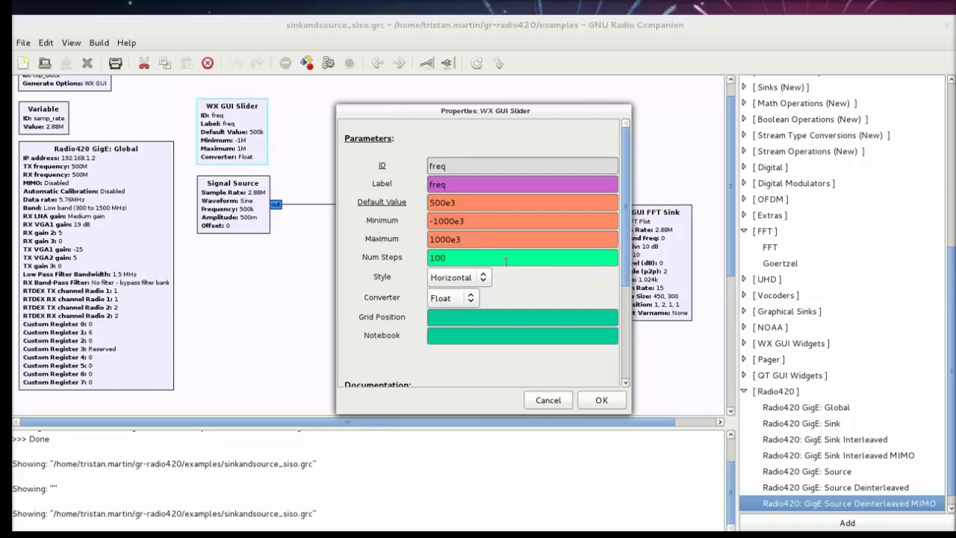
{"action": "double_click", "coordinate": [472, 239]}
{"action": "left_click", "coordinate": [543, 404]}
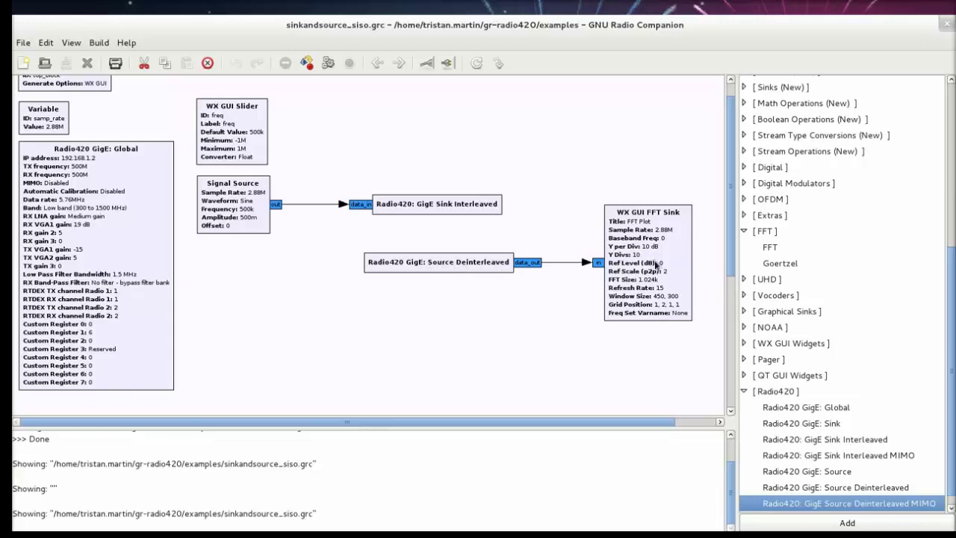
- Nudge the WX GUI FFT Sink block slightly to the right
{"action": "left_click_drag", "start_coordinate": [656, 263], "coordinate": [669, 263]}
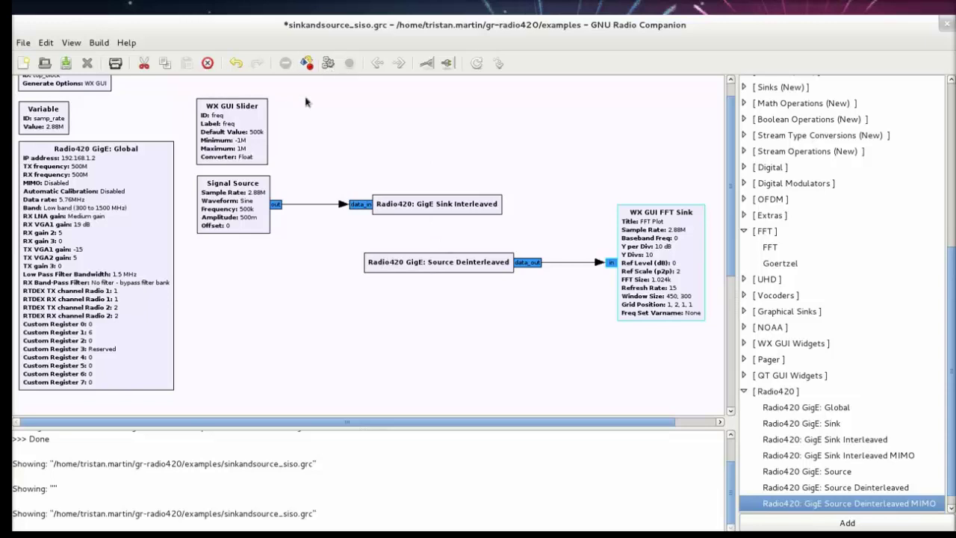
- Open the Radio420 GigE: Global properties and select the IP address value
{"action": "left_click", "coordinate": [103, 187]}
{"action": "double_click", "coordinate": [103, 187]}
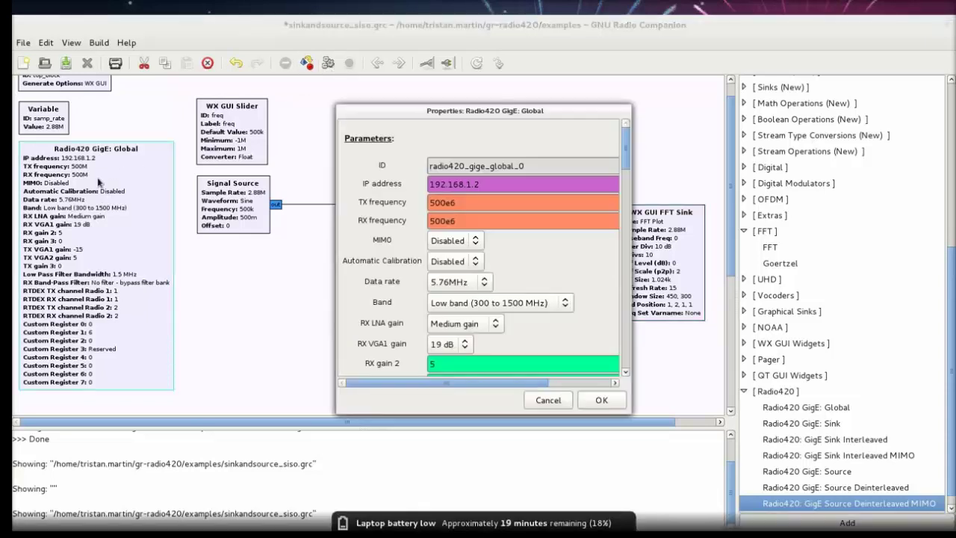
{"action": "left_click_drag", "start_coordinate": [456, 108], "coordinate": [406, 104]}
{"action": "triple_click", "coordinate": [444, 178]}
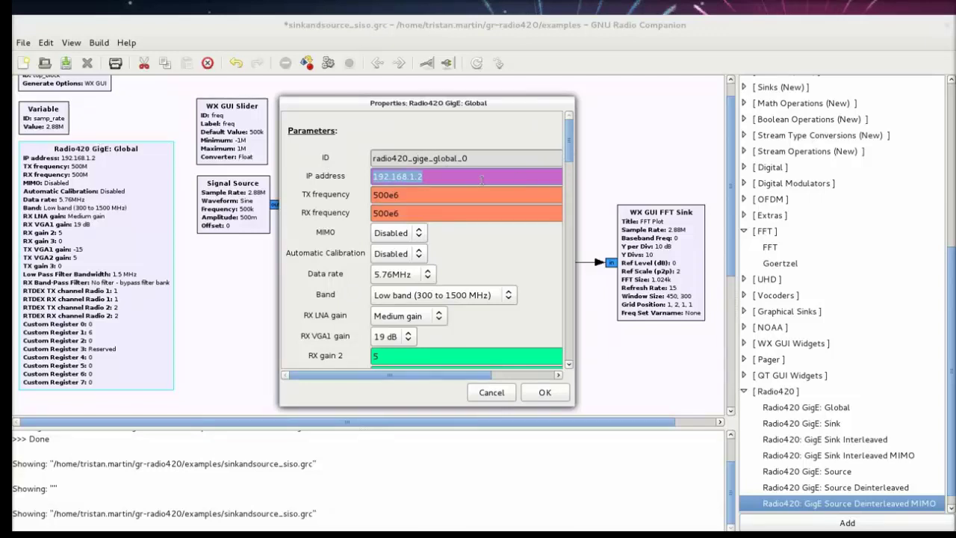
{"action": "scroll", "coordinate": [573, 157], "scroll_direction": "down", "scroll_amount": 3}
{"action": "scroll", "coordinate": [573, 158], "scroll_direction": "up", "scroll_amount": 1}
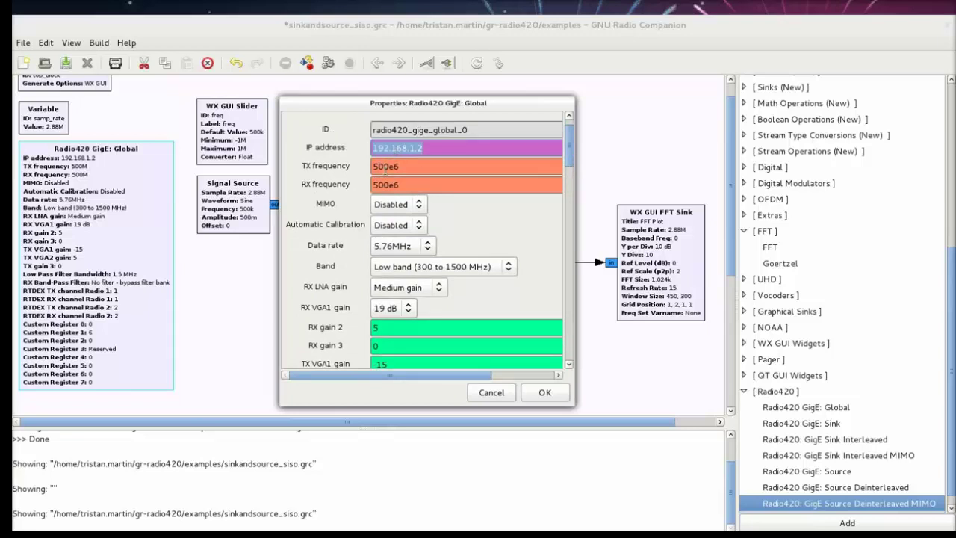
{"action": "scroll", "coordinate": [392, 187], "scroll_direction": "down", "scroll_amount": 2}
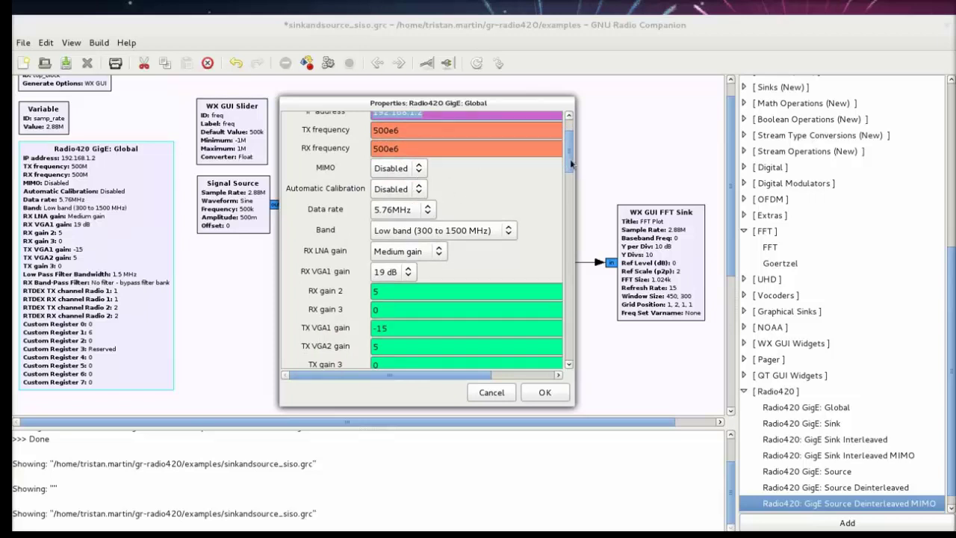
{"action": "scroll", "coordinate": [571, 166], "scroll_direction": "down", "scroll_amount": 3}
{"action": "left_click_drag", "start_coordinate": [571, 172], "coordinate": [571, 168]}
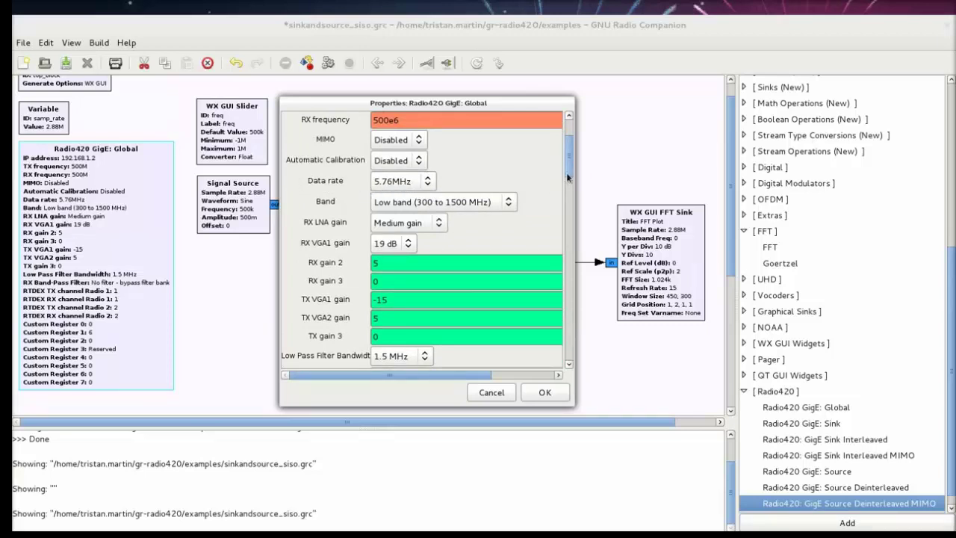
- Review the 500e6 TX/RX frequencies and 5.76MHz data rate in the parameter list
{"action": "scroll", "coordinate": [571, 163], "scroll_direction": "up", "scroll_amount": 2}
{"action": "scroll", "coordinate": [572, 163], "scroll_direction": "up", "scroll_amount": 1}
{"action": "scroll", "coordinate": [572, 163], "scroll_direction": "down", "scroll_amount": 1}
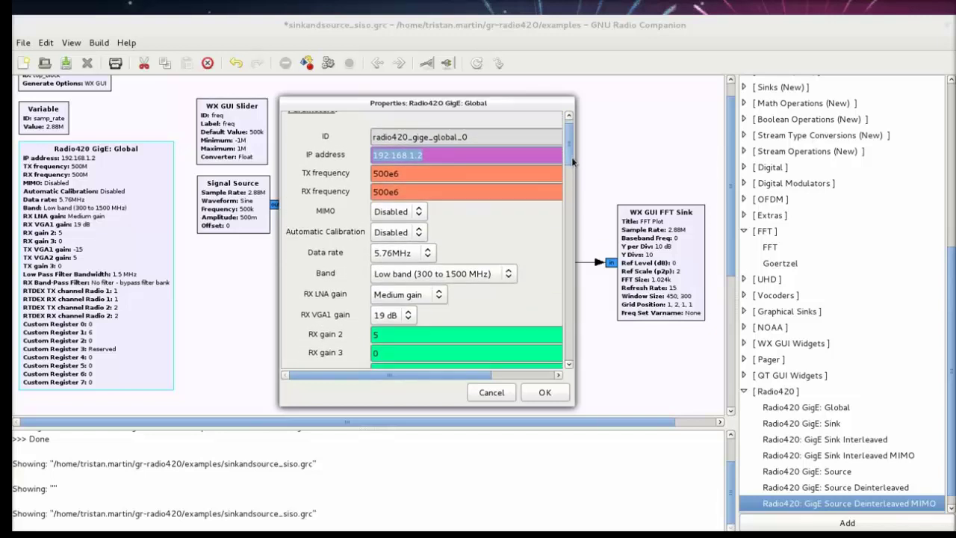
{"action": "scroll", "coordinate": [573, 162], "scroll_direction": "up", "scroll_amount": 1}
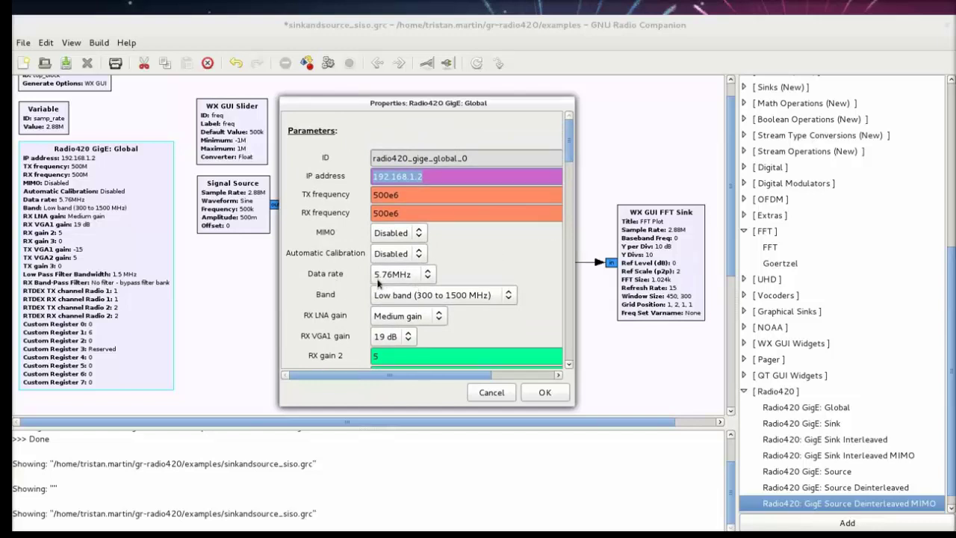
{"action": "scroll", "coordinate": [567, 159], "scroll_direction": "down", "scroll_amount": 2}
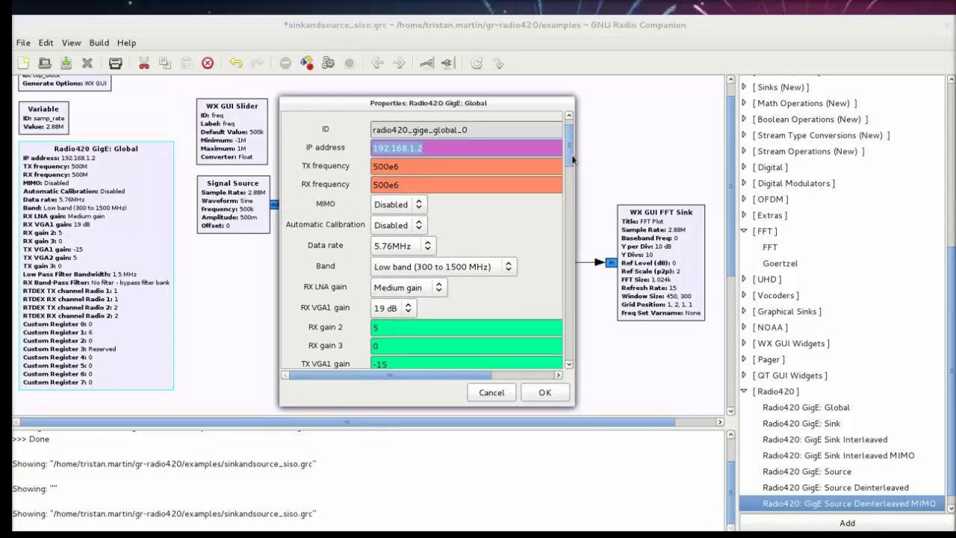
{"action": "left_click_drag", "start_coordinate": [572, 158], "coordinate": [574, 173]}
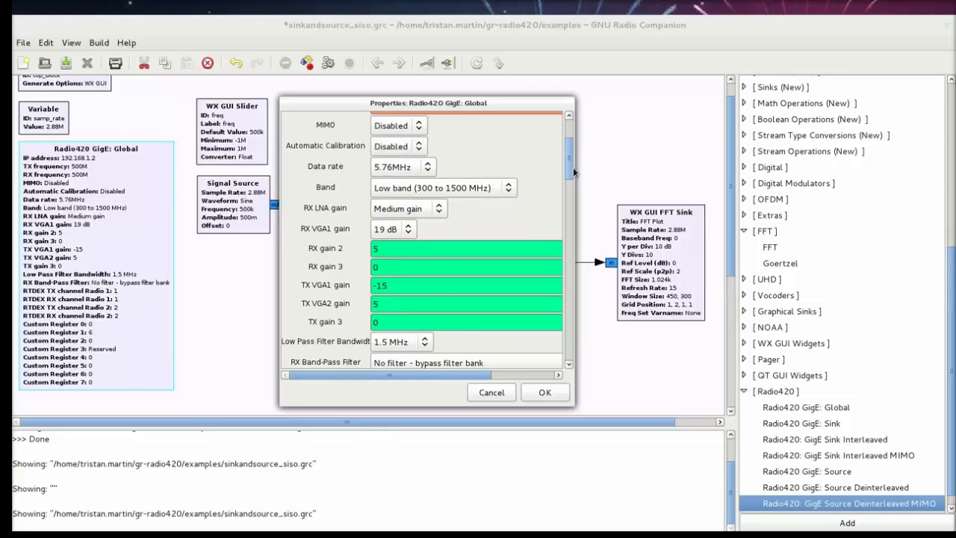
{"action": "scroll", "coordinate": [573, 168], "scroll_direction": "down", "scroll_amount": 1}
{"action": "scroll", "coordinate": [574, 166], "scroll_direction": "up", "scroll_amount": 4}
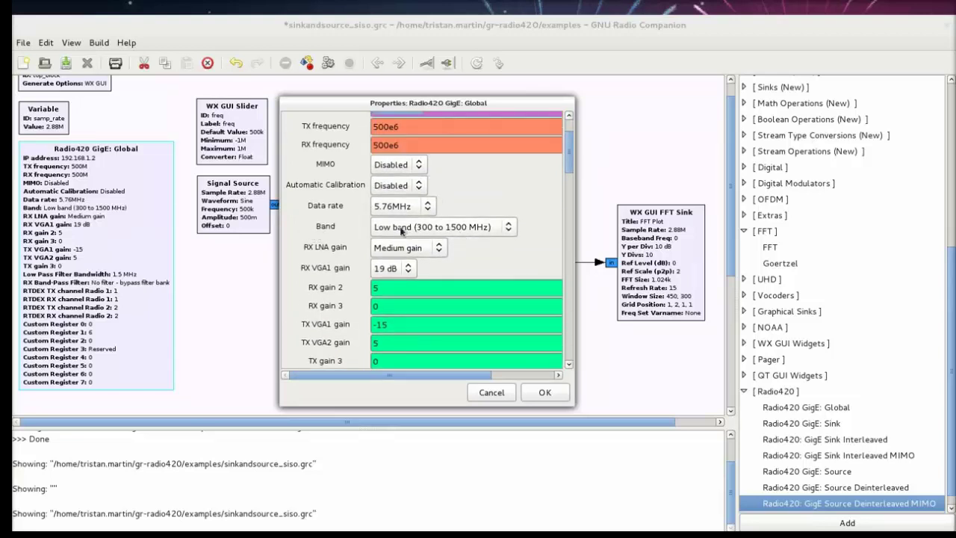
{"action": "scroll", "coordinate": [572, 160], "scroll_direction": "up", "scroll_amount": 2}
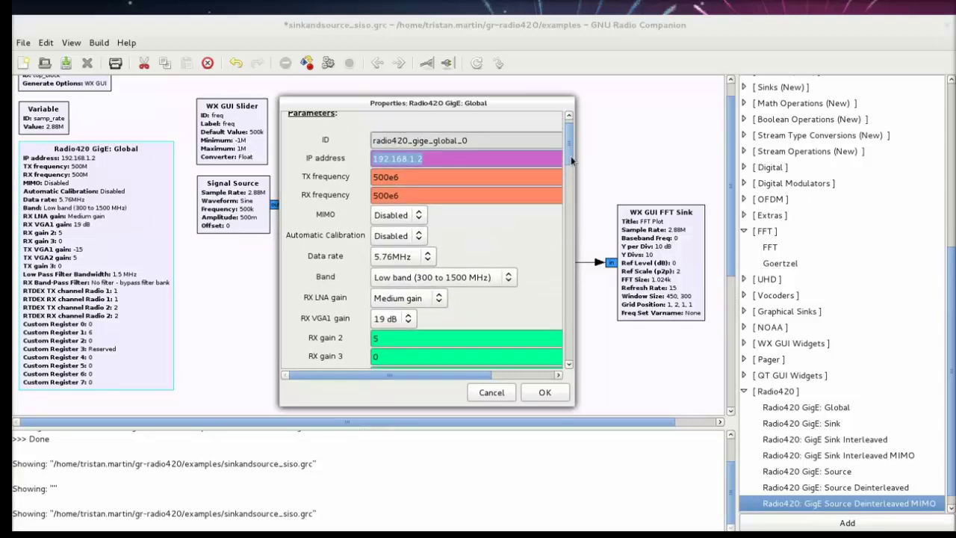
- Keep the Band set to Low band (300 to 1500 MHz)
{"action": "key", "text": "Tab"}
{"action": "key", "text": "Tab"}
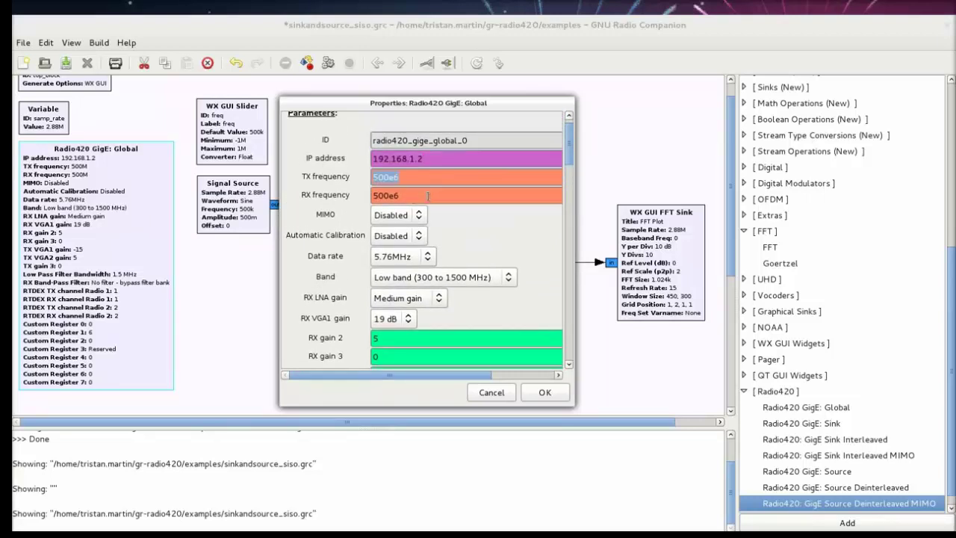
{"action": "scroll", "coordinate": [565, 153], "scroll_direction": "down", "scroll_amount": 2}
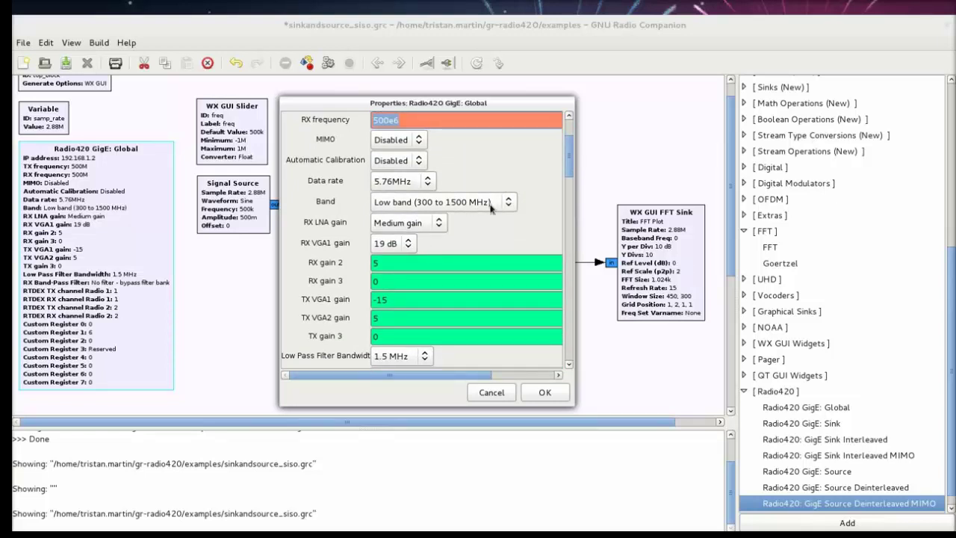
{"action": "left_click", "coordinate": [514, 206]}
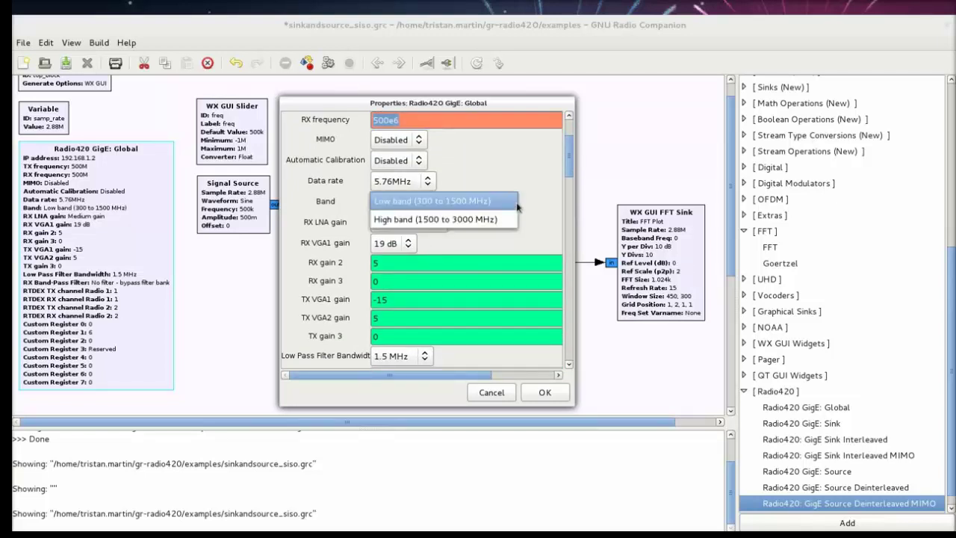
{"action": "left_click", "coordinate": [516, 206]}
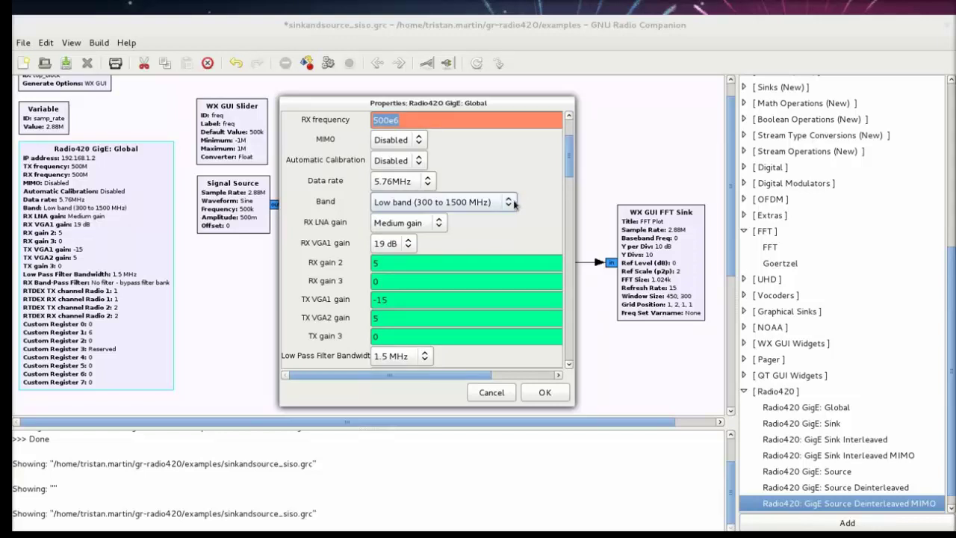
{"action": "left_click", "coordinate": [509, 209]}
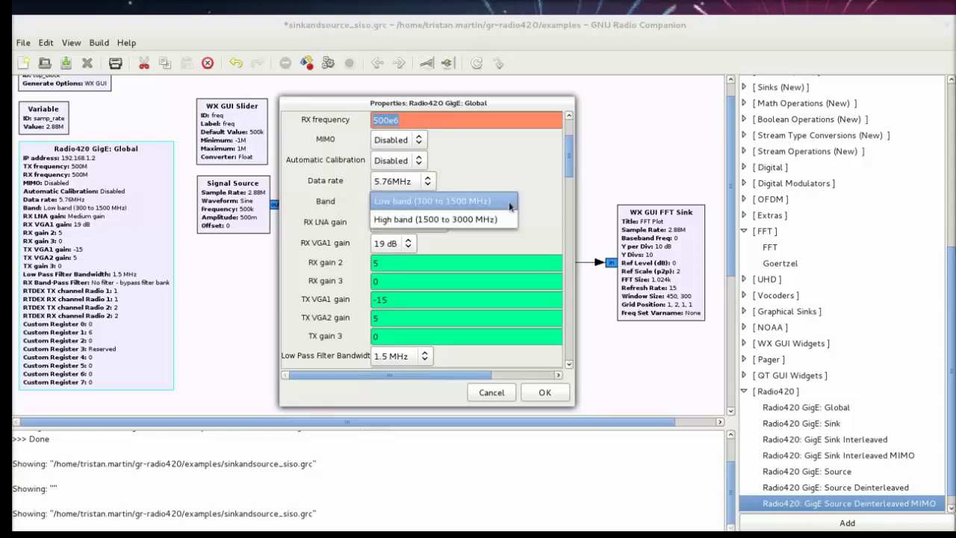
{"action": "left_click", "coordinate": [419, 206]}
{"action": "scroll", "coordinate": [569, 170], "scroll_direction": "up", "scroll_amount": 2}
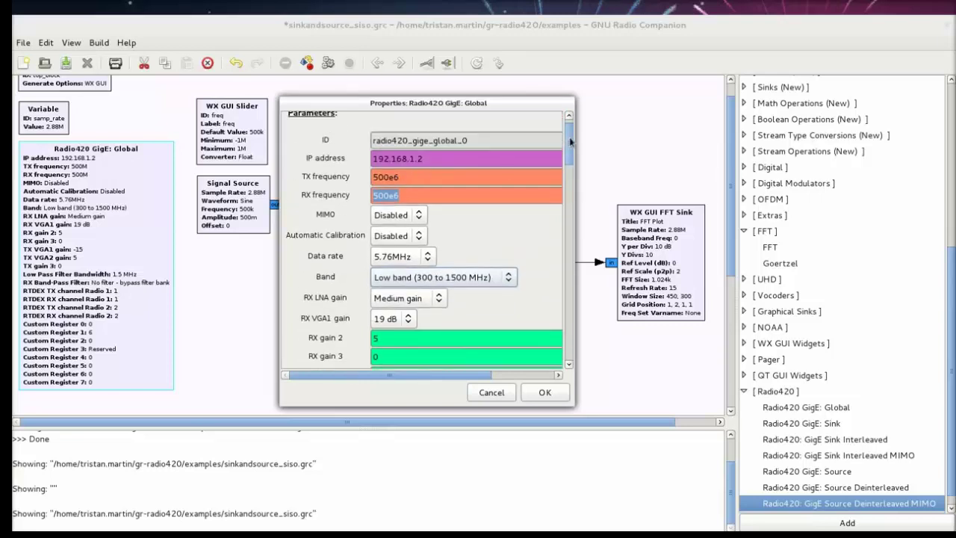
{"action": "scroll", "coordinate": [570, 149], "scroll_direction": "down", "scroll_amount": 3}
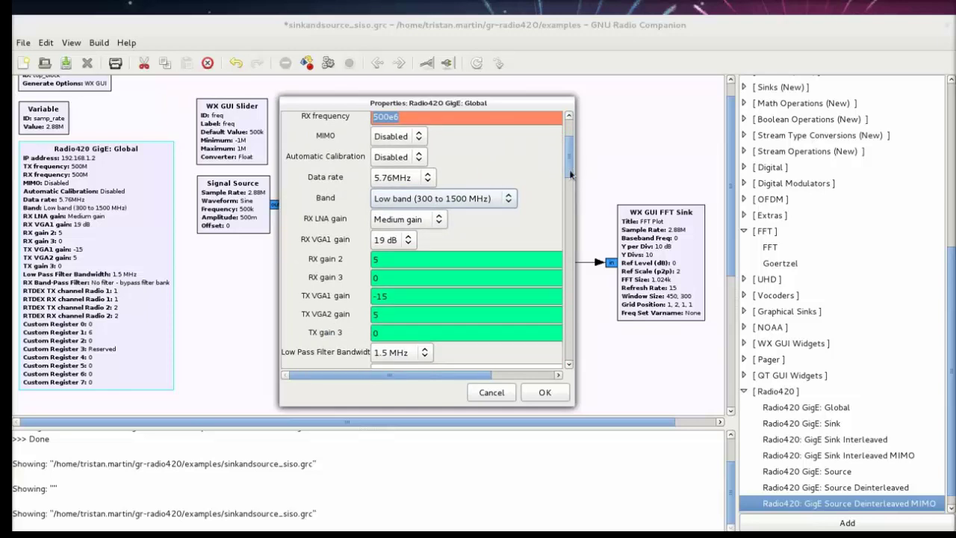
{"action": "left_click_drag", "start_coordinate": [570, 174], "coordinate": [572, 181]}
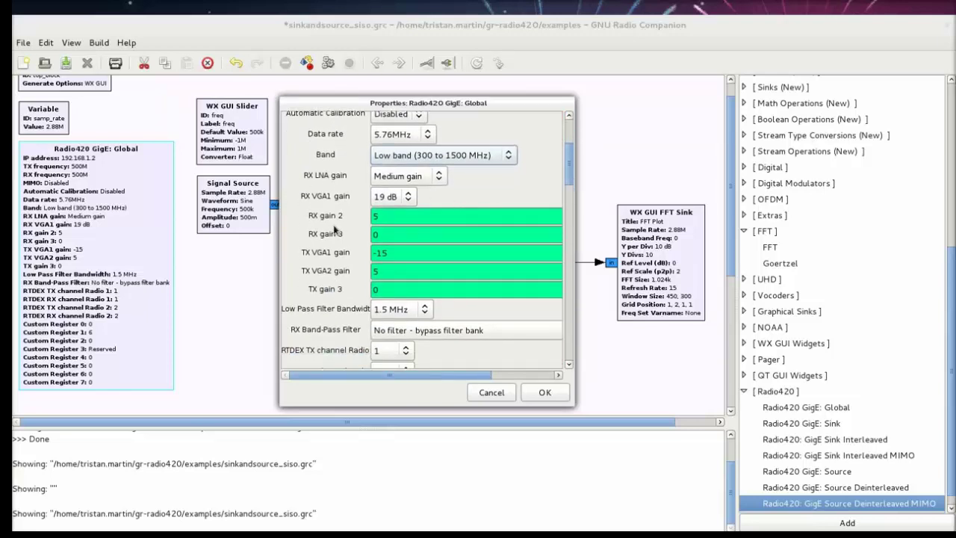
{"action": "left_click_drag", "start_coordinate": [569, 170], "coordinate": [568, 171]}
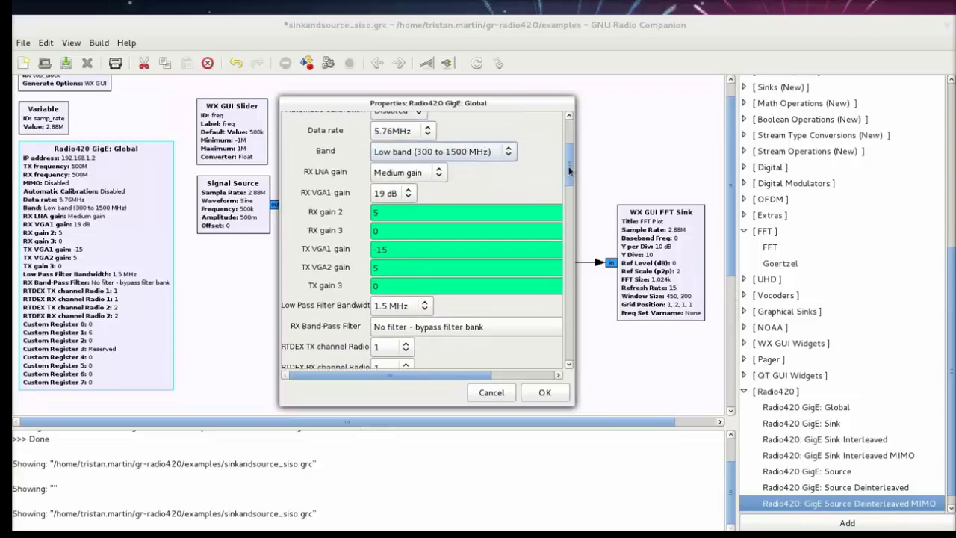
{"action": "left_click_drag", "start_coordinate": [569, 172], "coordinate": [568, 171]}
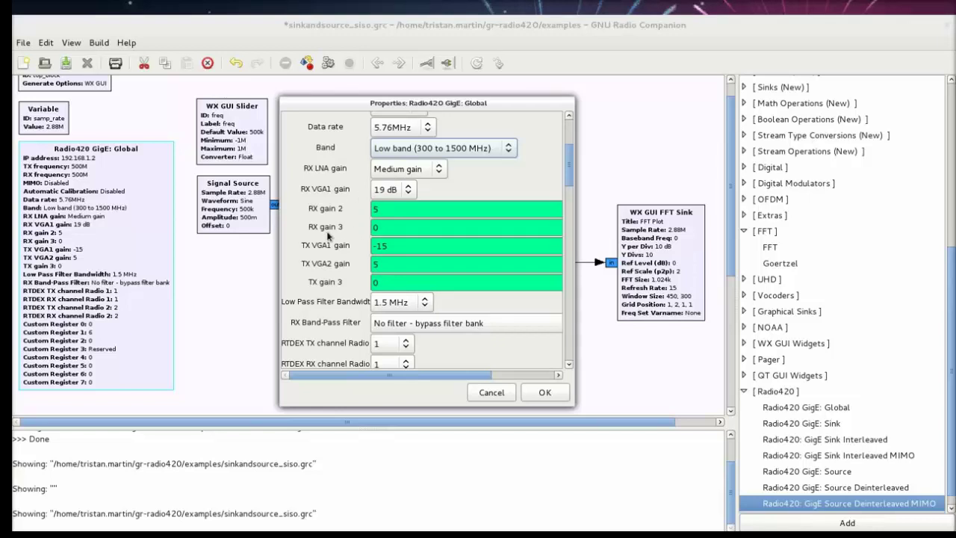
{"action": "left_click", "coordinate": [388, 232]}
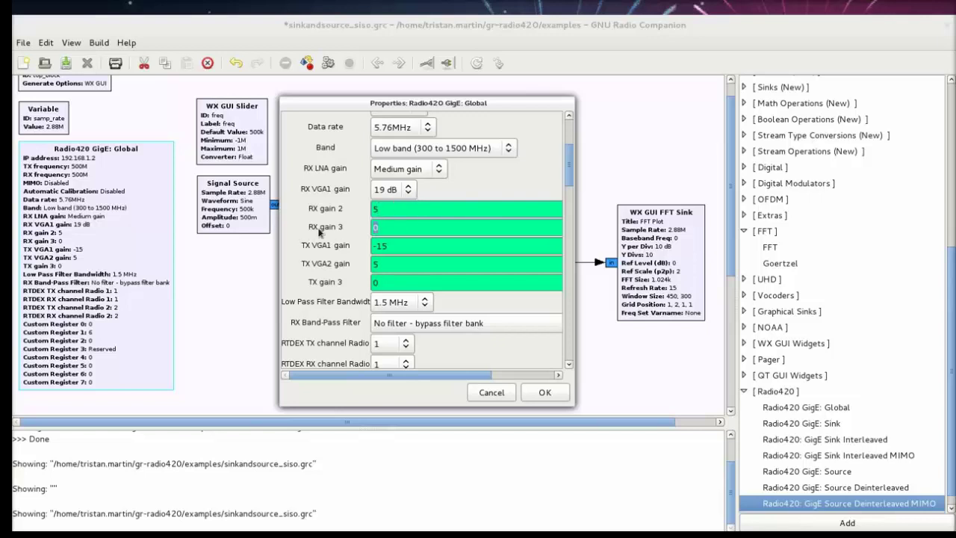
{"action": "double_click", "coordinate": [400, 228]}
{"action": "scroll", "coordinate": [570, 178], "scroll_direction": "down", "scroll_amount": 1}
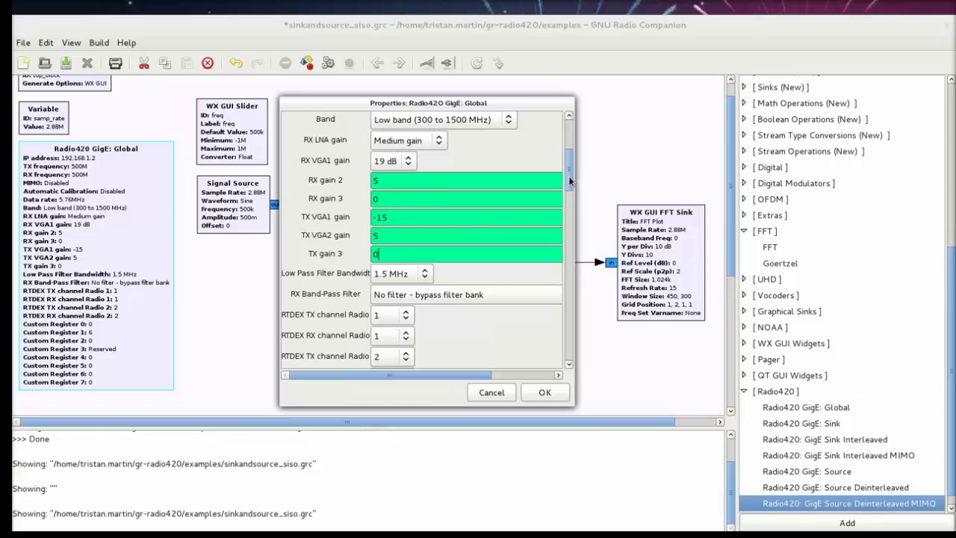
{"action": "left_click_drag", "start_coordinate": [572, 182], "coordinate": [570, 193]}
{"action": "scroll", "coordinate": [568, 201], "scroll_direction": "down", "scroll_amount": 1}
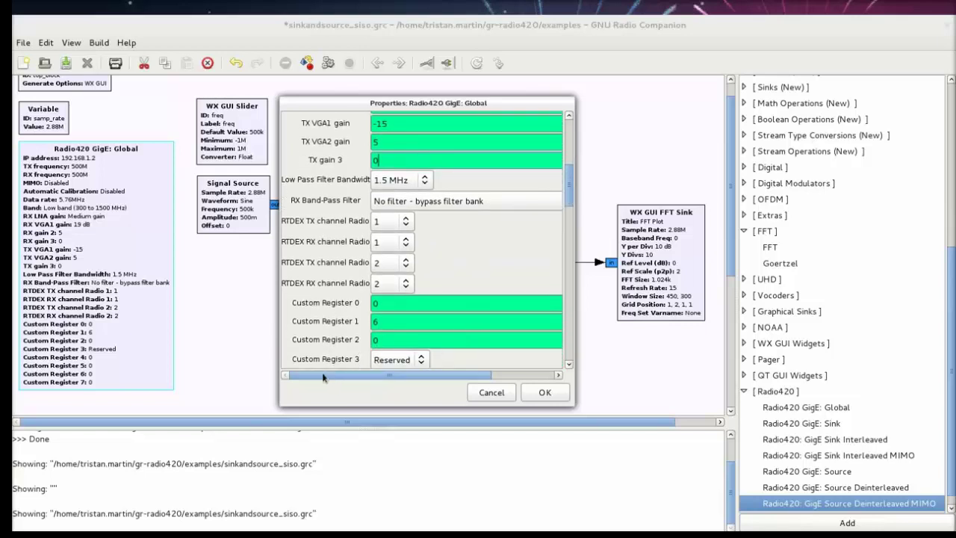
- Keep the Low Pass Filter Bandwidth at 1.5 MHz
{"action": "left_click", "coordinate": [424, 180]}
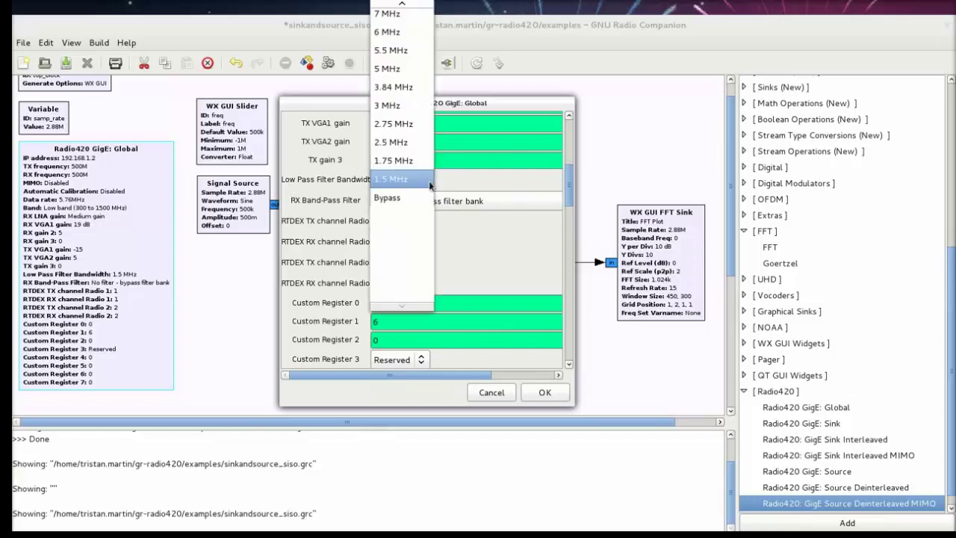
{"action": "left_click", "coordinate": [391, 180]}
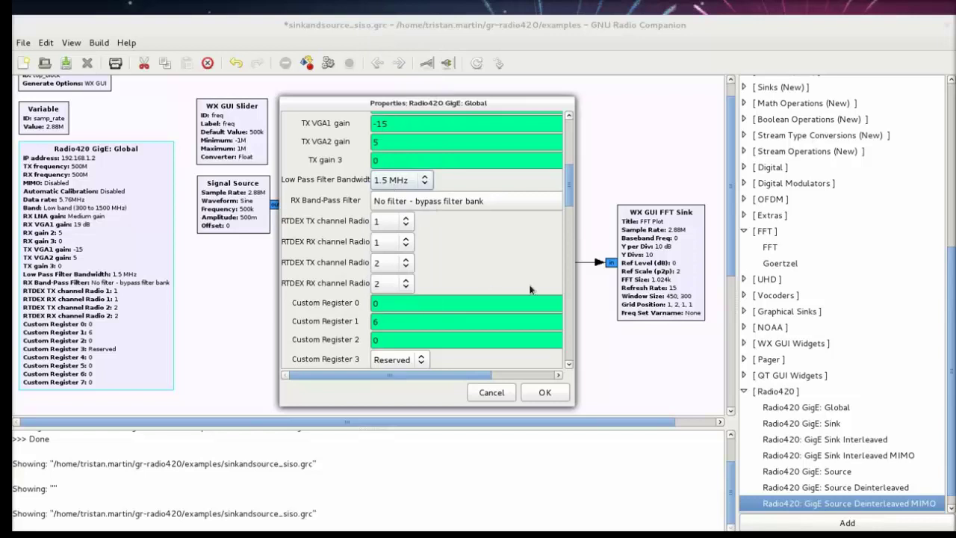
{"action": "left_click", "coordinate": [426, 181]}
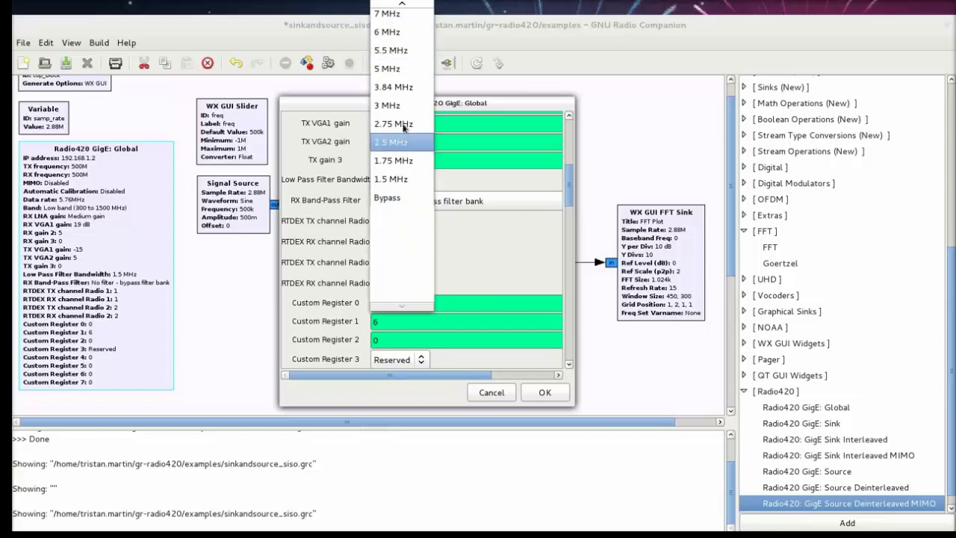
{"action": "left_click", "coordinate": [380, 180]}
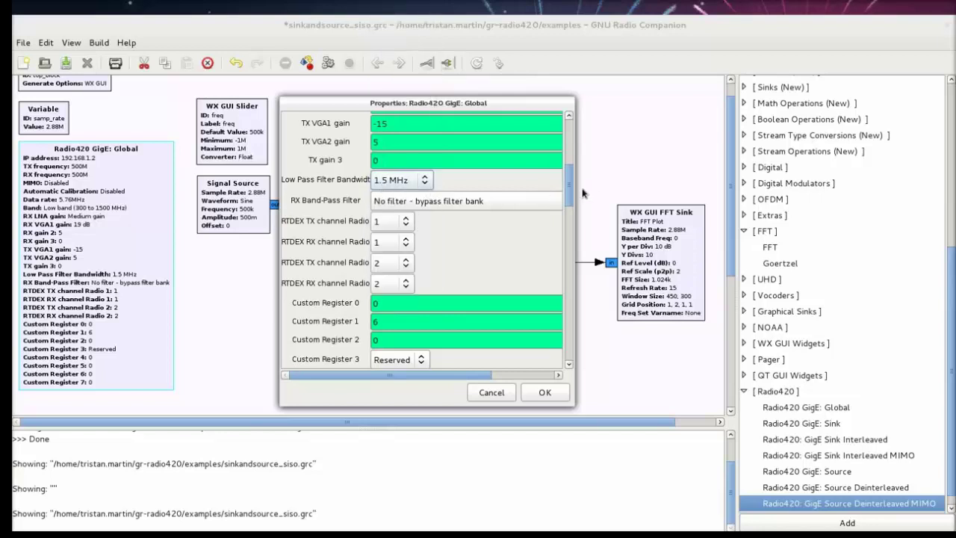
- Keep the RX Band-Pass Filter bank bypassed
{"action": "scroll", "coordinate": [571, 192], "scroll_direction": "down", "scroll_amount": 2}
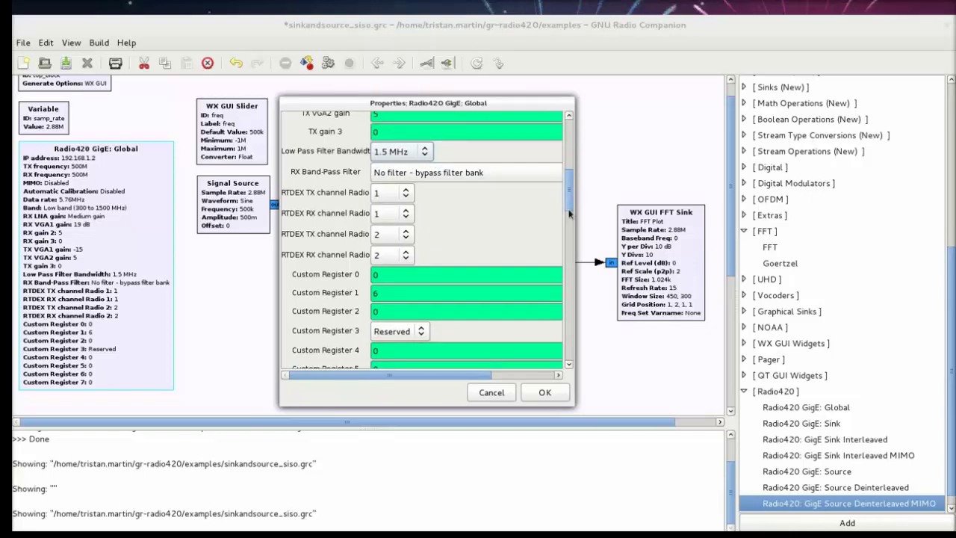
{"action": "scroll", "coordinate": [572, 205], "scroll_direction": "down", "scroll_amount": 2}
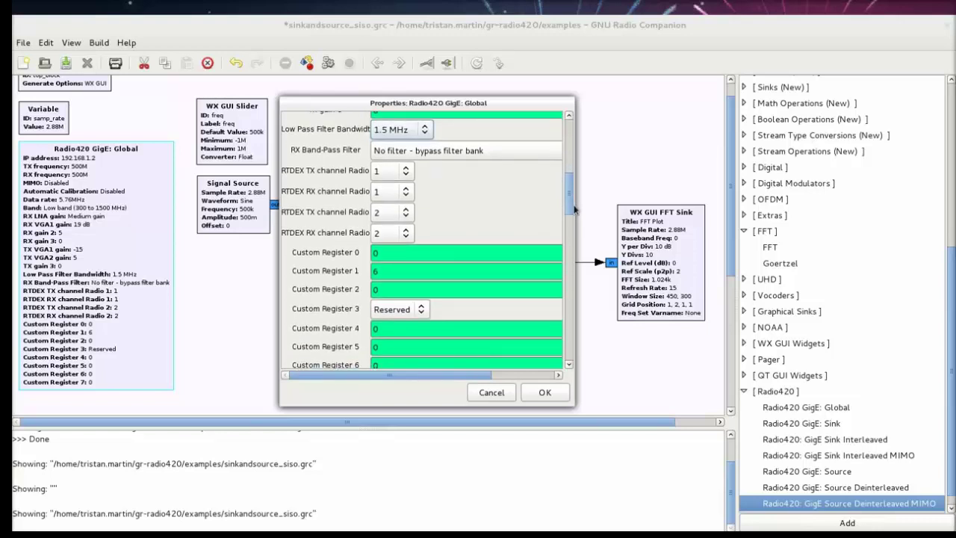
{"action": "scroll", "coordinate": [573, 209], "scroll_direction": "down", "scroll_amount": 1}
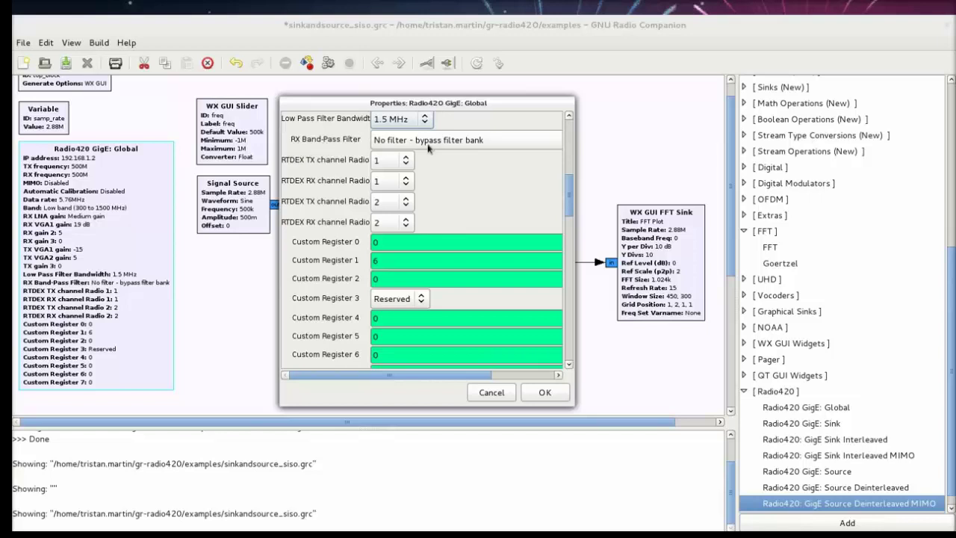
{"action": "scroll", "coordinate": [572, 204], "scroll_direction": "down", "scroll_amount": 2}
{"action": "scroll", "coordinate": [573, 203], "scroll_direction": "up", "scroll_amount": 3}
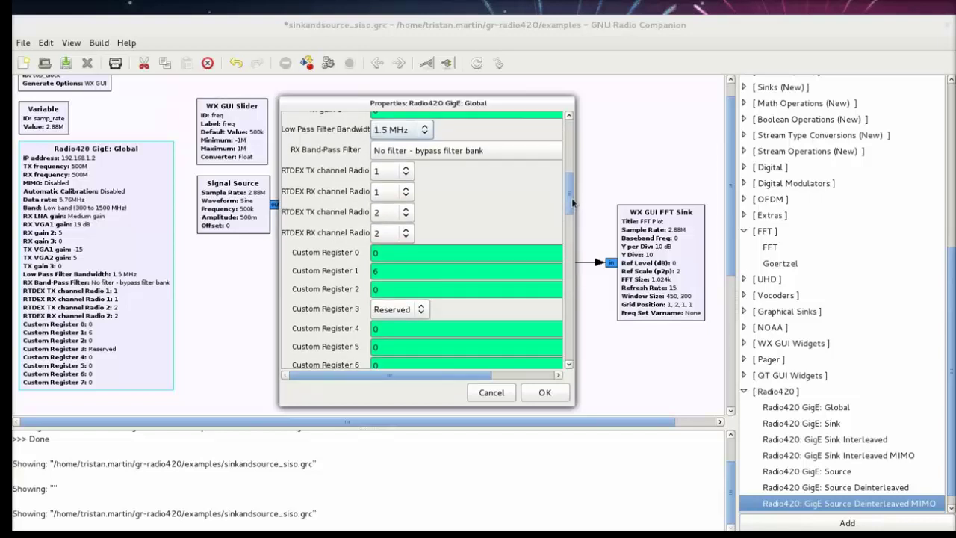
{"action": "scroll", "coordinate": [573, 203], "scroll_direction": "down", "scroll_amount": 1}
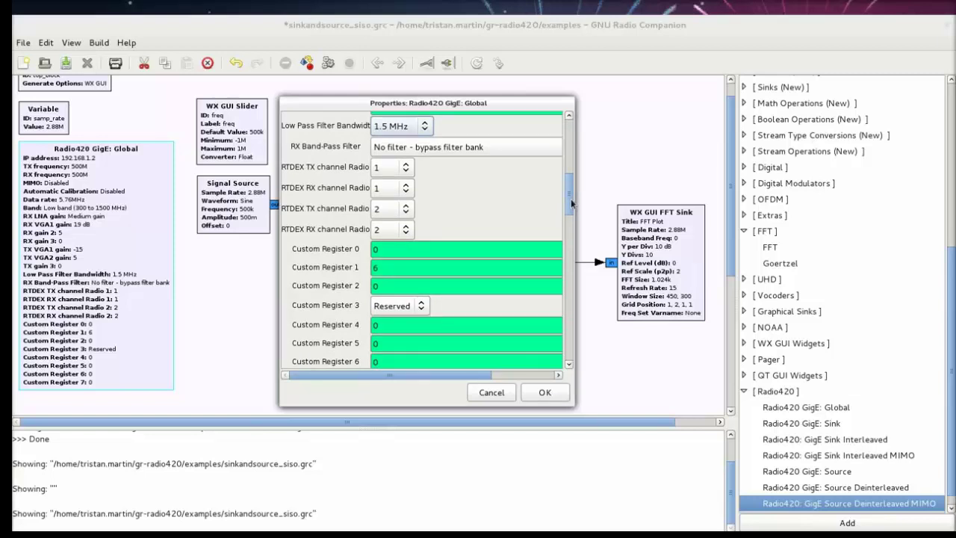
{"action": "scroll", "coordinate": [572, 203], "scroll_direction": "down", "scroll_amount": 2}
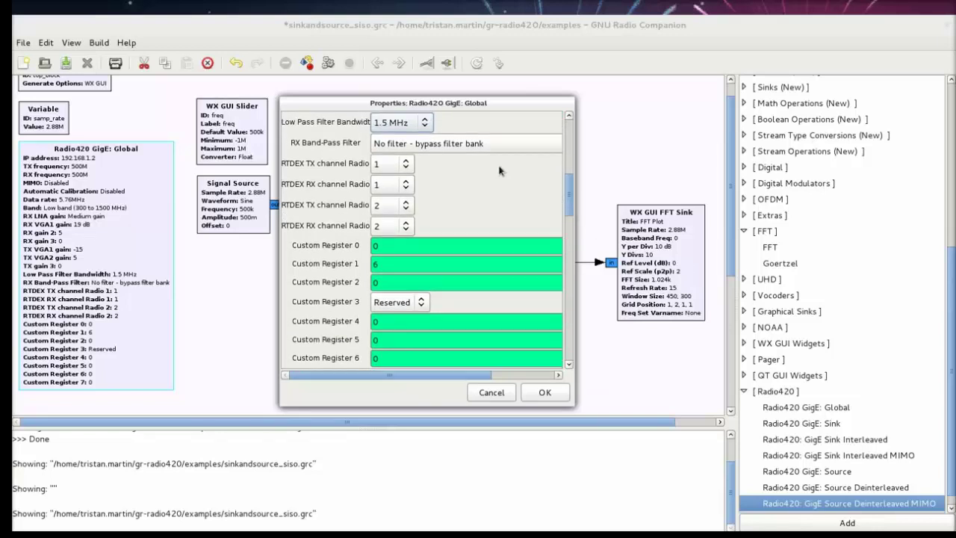
{"action": "left_click", "coordinate": [481, 146]}
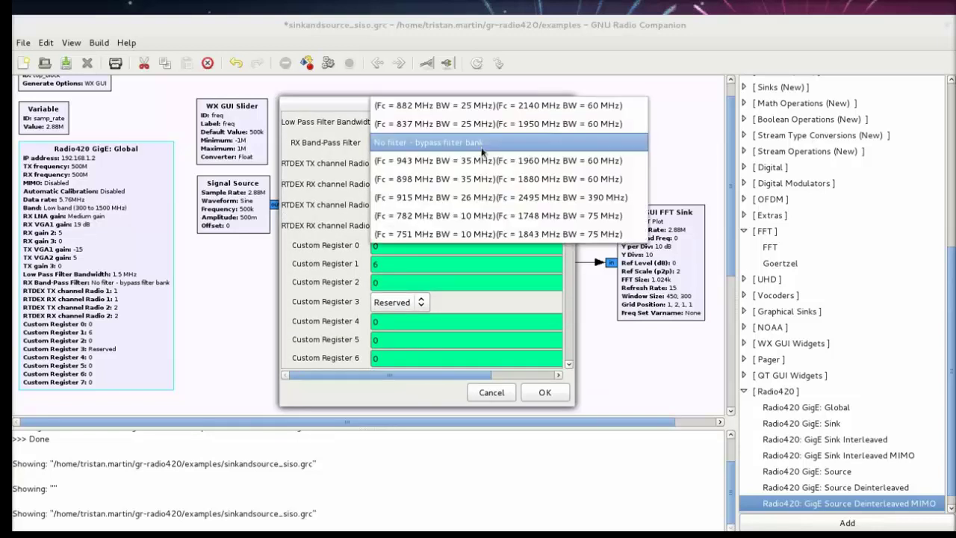
{"action": "left_click", "coordinate": [437, 145]}
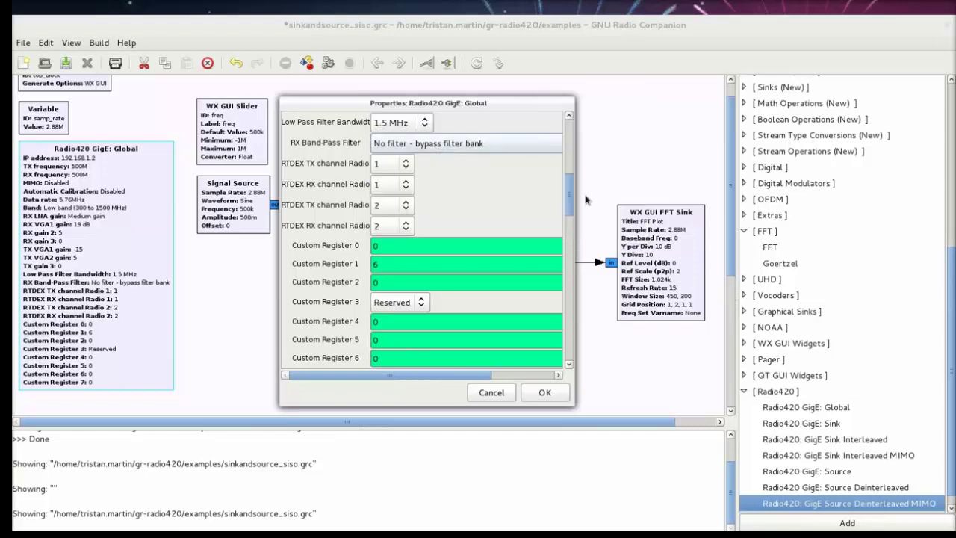
- Read the TX VGA1 gain range (-35 dB to -4 dB), then cancel the dialog
{"action": "left_click_drag", "start_coordinate": [573, 203], "coordinate": [567, 327]}
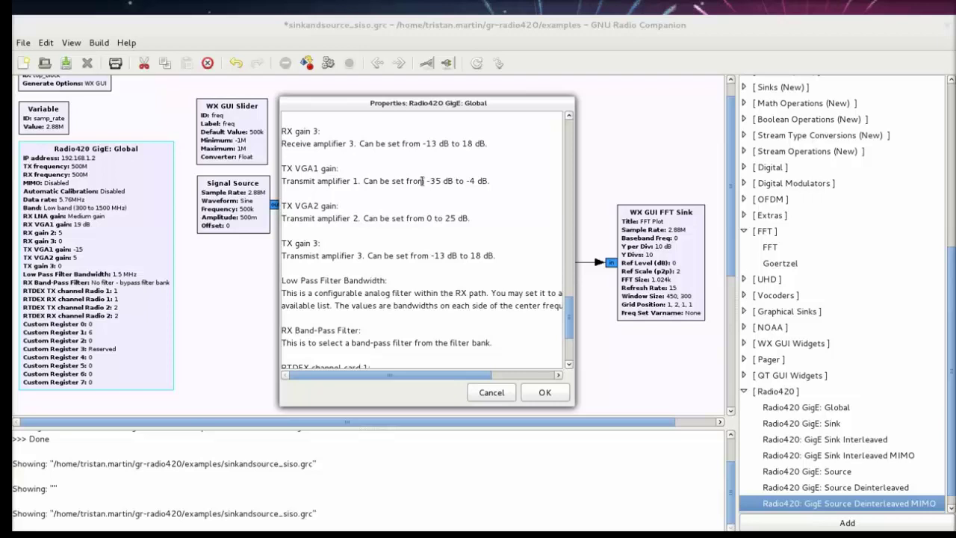
{"action": "mouse_move", "coordinate": [423, 181]}
{"action": "left_mouse_down"}
{"action": "mouse_move", "coordinate": [469, 181]}
{"action": "mouse_move", "coordinate": [425, 181]}
{"action": "left_mouse_up"}
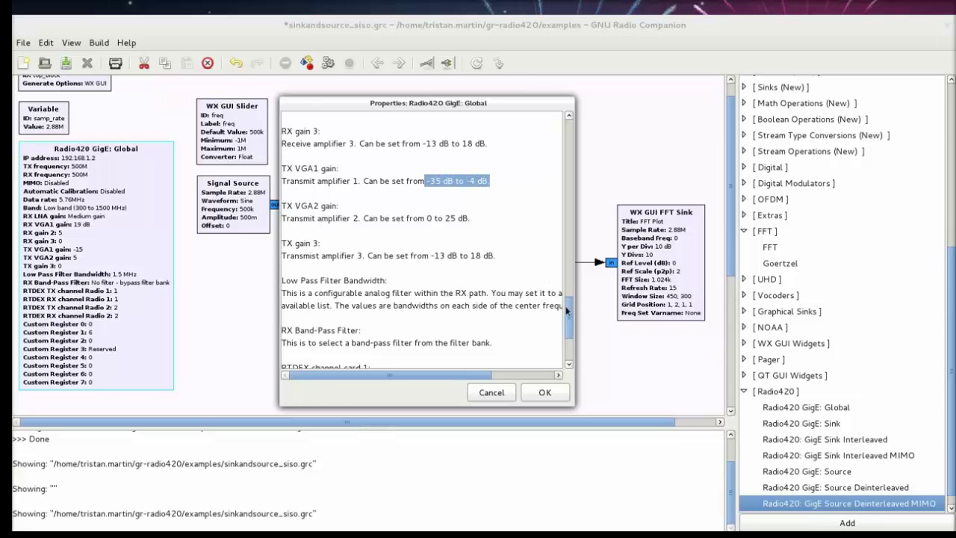
{"action": "scroll", "coordinate": [566, 310], "scroll_direction": "down", "scroll_amount": 3}
{"action": "left_click", "coordinate": [492, 392]}
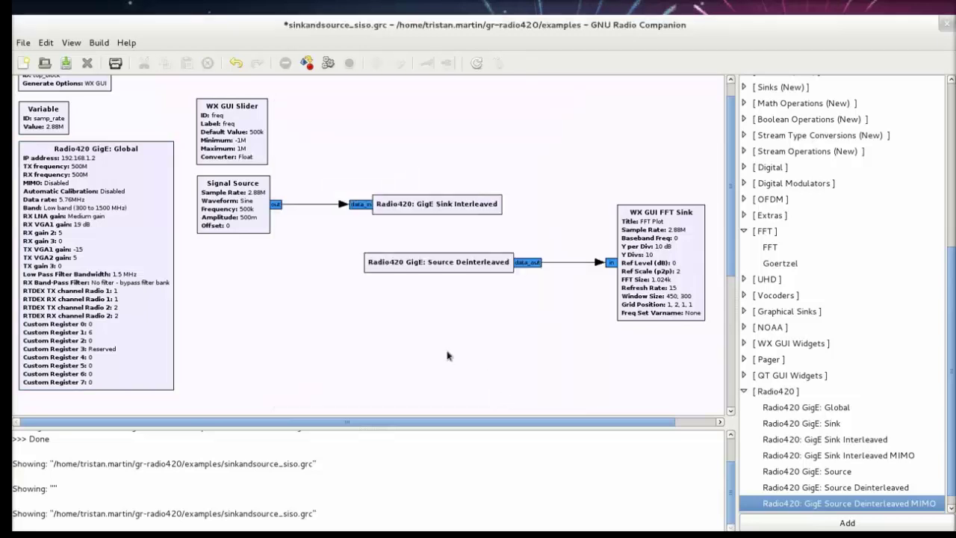
- Execute the loopback flowgraph and move the freq slider from 500k to 860k
{"action": "left_click", "coordinate": [328, 64]}
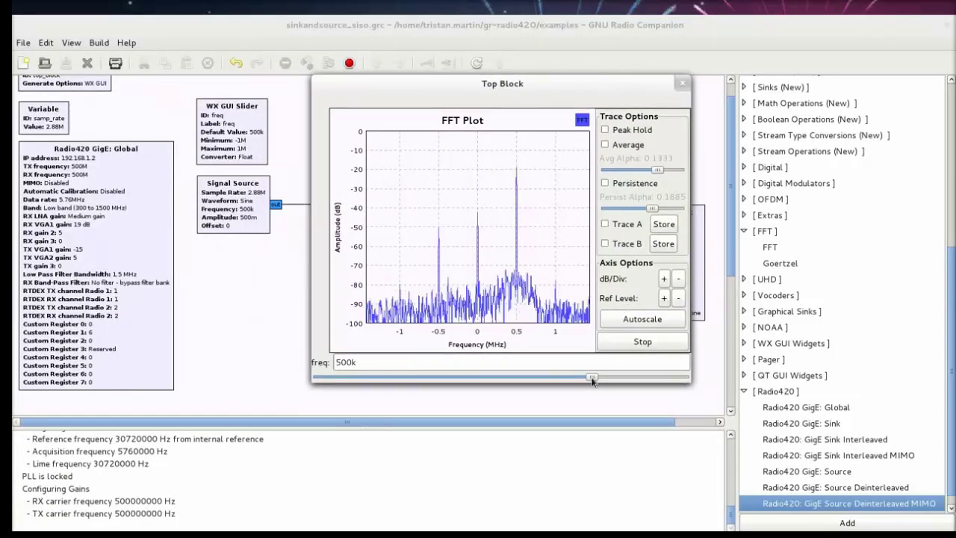
{"action": "mouse_move", "coordinate": [592, 380]}
{"action": "left_mouse_down"}
{"action": "mouse_move", "coordinate": [573, 380]}
{"action": "mouse_move", "coordinate": [592, 379]}
{"action": "left_mouse_up"}
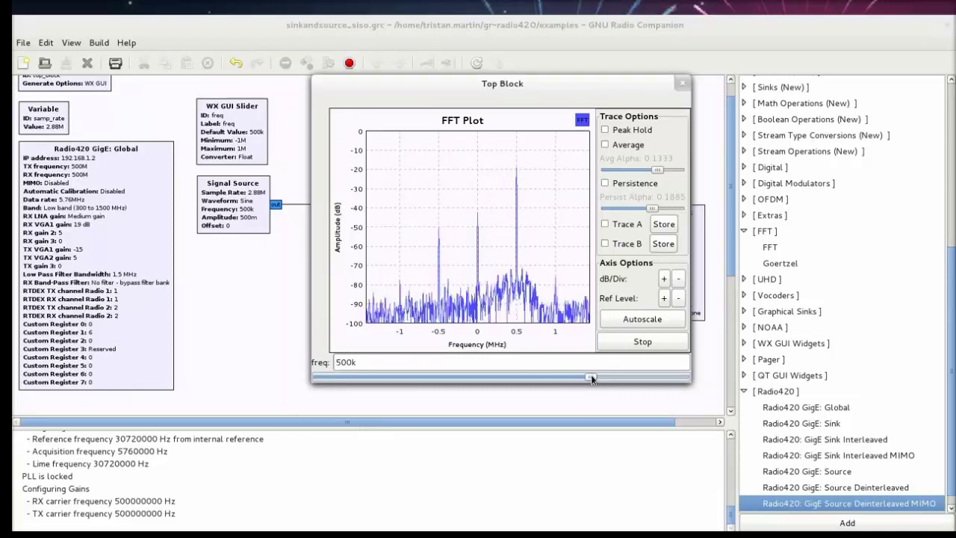
{"action": "double_click", "coordinate": [358, 366]}
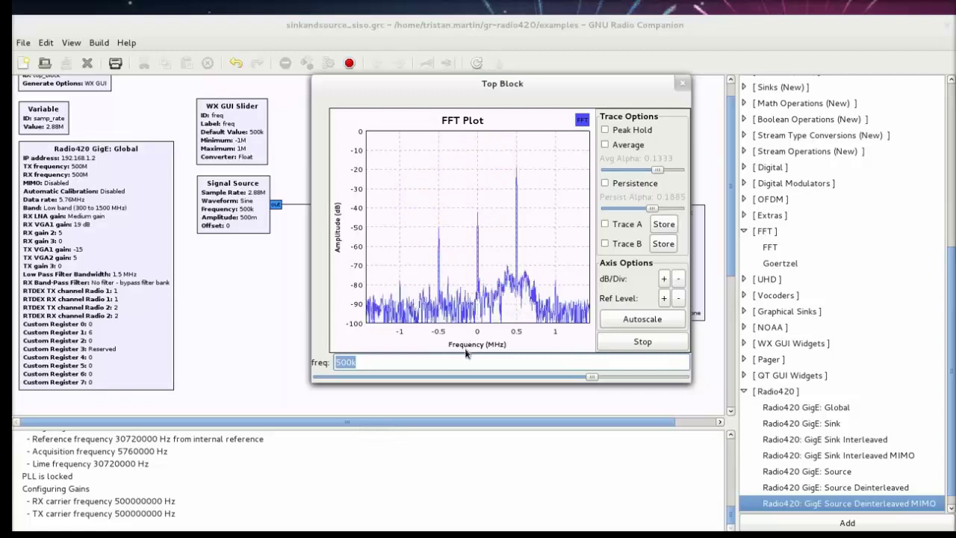
{"action": "mouse_move", "coordinate": [593, 377]}
{"action": "left_mouse_down"}
{"action": "mouse_move", "coordinate": [580, 379]}
{"action": "mouse_move", "coordinate": [610, 379]}
{"action": "left_mouse_up"}
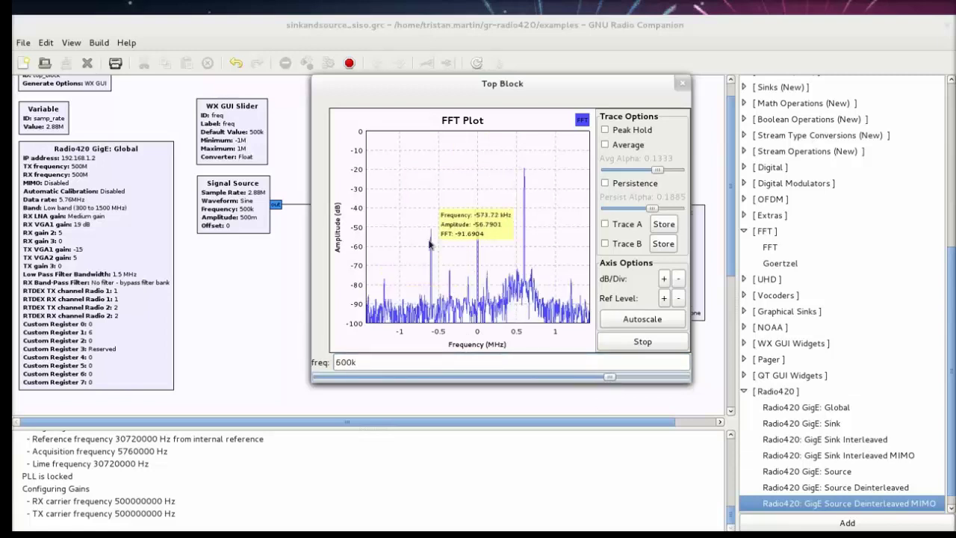
{"action": "left_click_drag", "start_coordinate": [609, 378], "coordinate": [656, 385]}
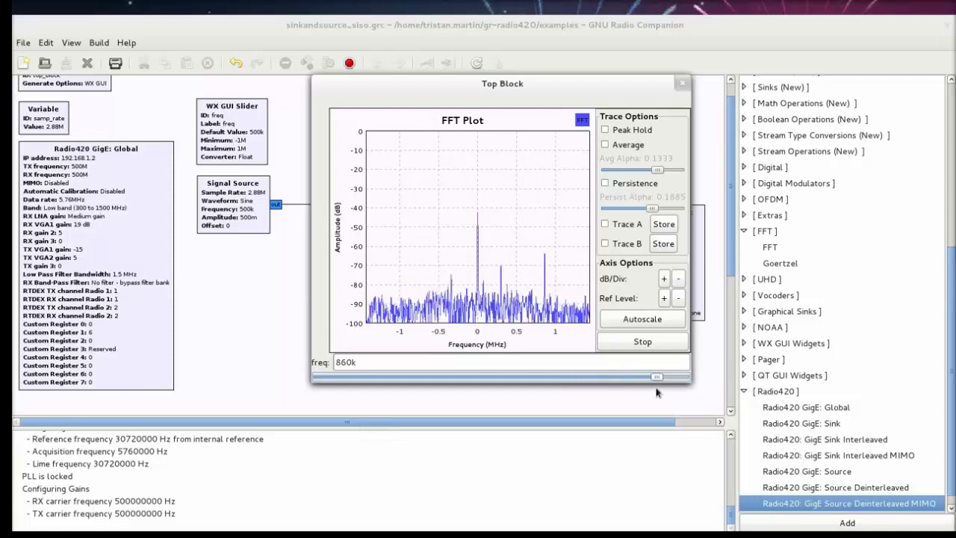
- Sweep the tone frequency from 860k to 600k and 640k, then back to 500k
{"action": "left_click_drag", "start_coordinate": [656, 377], "coordinate": [587, 379]}
{"action": "mouse_move", "coordinate": [593, 378]}
{"action": "left_mouse_down"}
{"action": "mouse_move", "coordinate": [652, 387]}
{"action": "mouse_move", "coordinate": [494, 373]}
{"action": "mouse_move", "coordinate": [342, 376]}
{"action": "mouse_move", "coordinate": [590, 375]}
{"action": "left_mouse_up"}
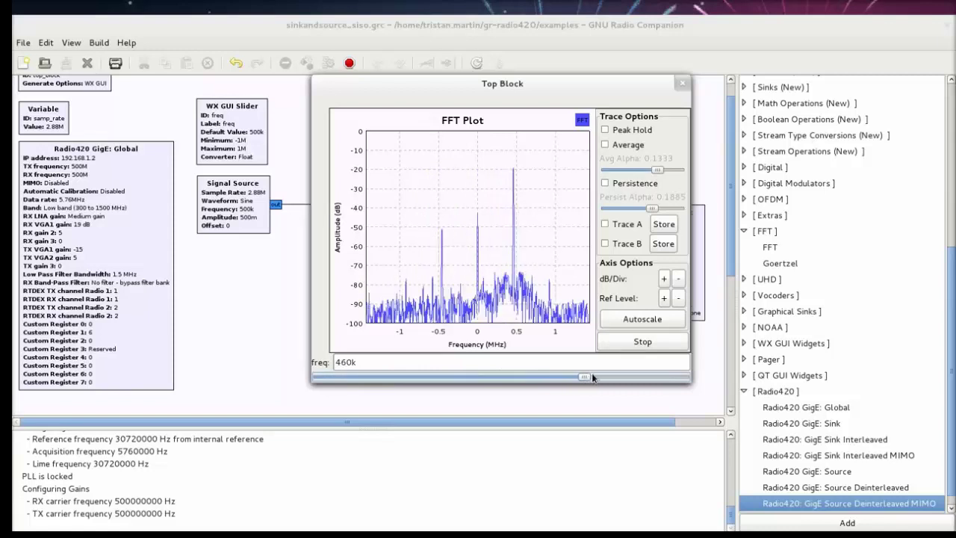
{"action": "mouse_move", "coordinate": [471, 199]}
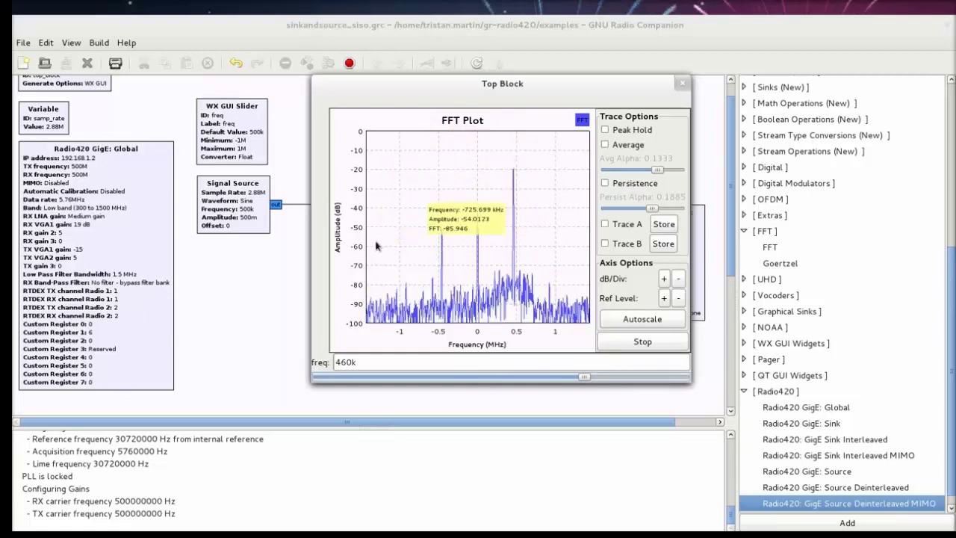
{"action": "left_click", "coordinate": [591, 375]}
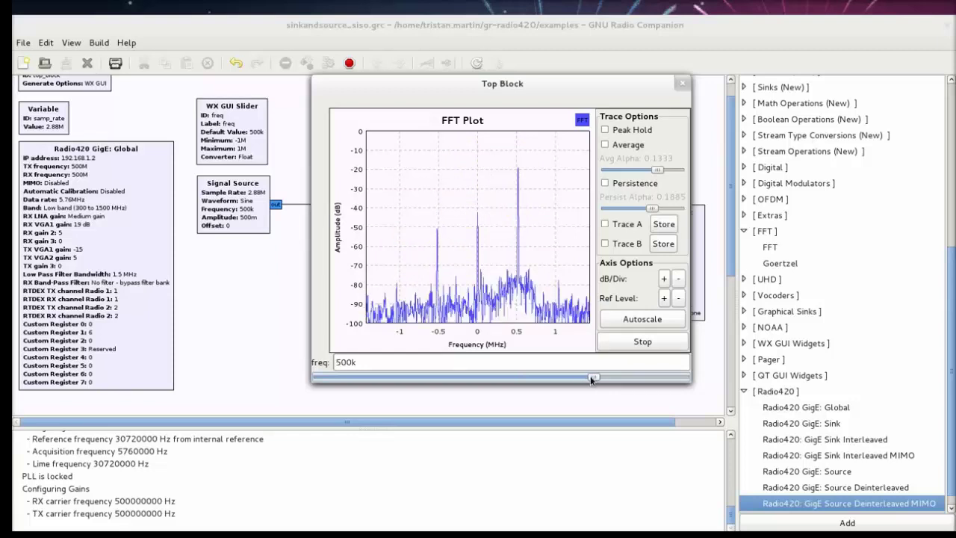
- Stop the running flowgraph and set Automatic Calibration to Enabled in the Radio420 GigE: Global block
{"action": "left_click", "coordinate": [686, 85]}
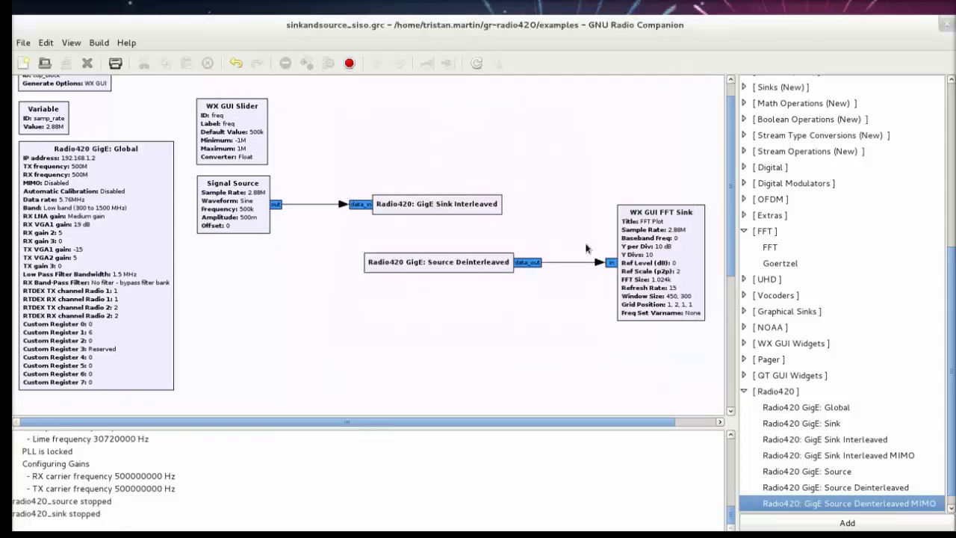
{"action": "double_click", "coordinate": [109, 236]}
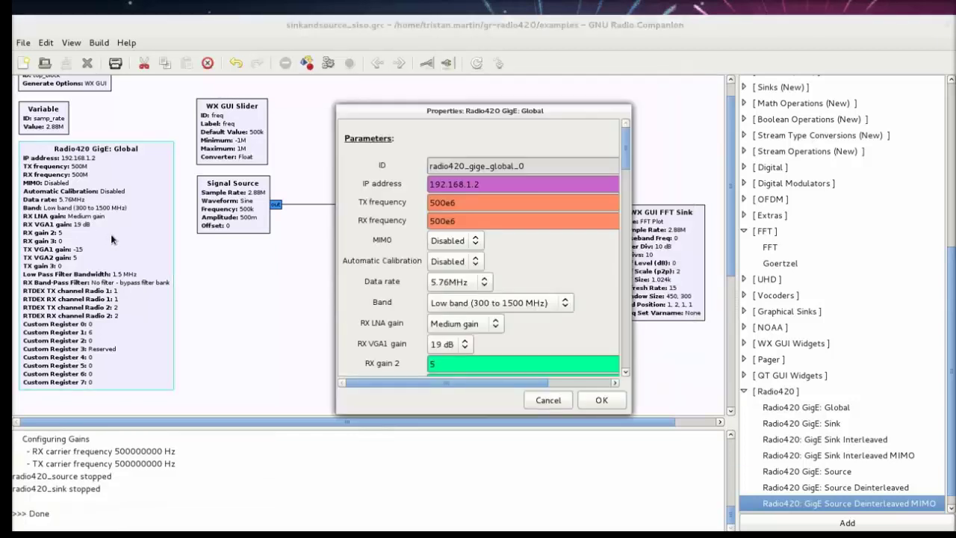
{"action": "scroll", "coordinate": [628, 164], "scroll_direction": "down", "scroll_amount": 1}
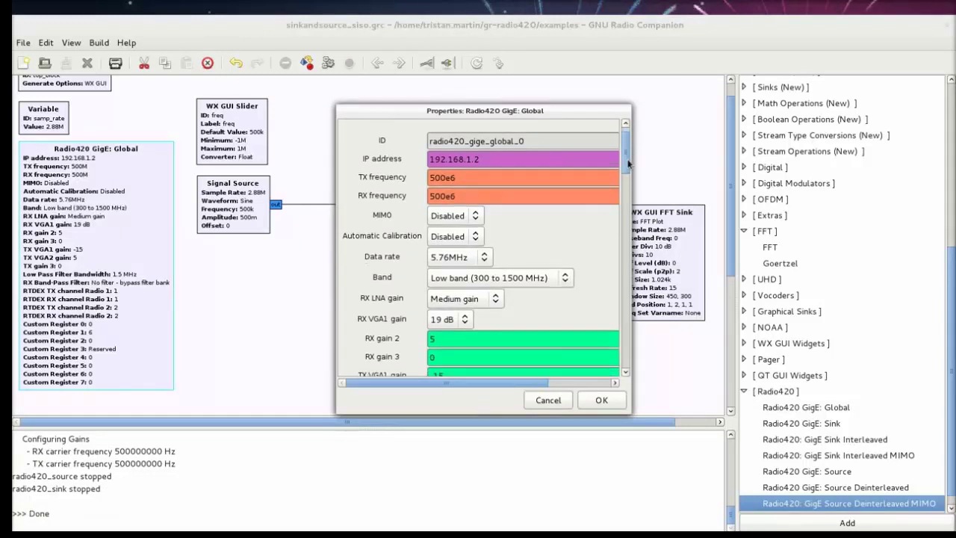
{"action": "left_click", "coordinate": [476, 238]}
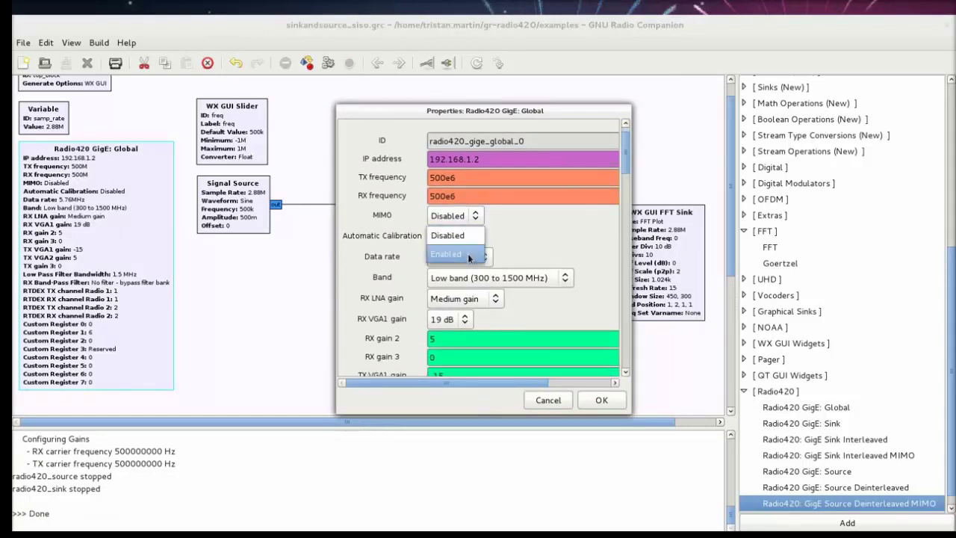
{"action": "left_click", "coordinate": [470, 257]}
{"action": "left_click", "coordinate": [600, 400]}
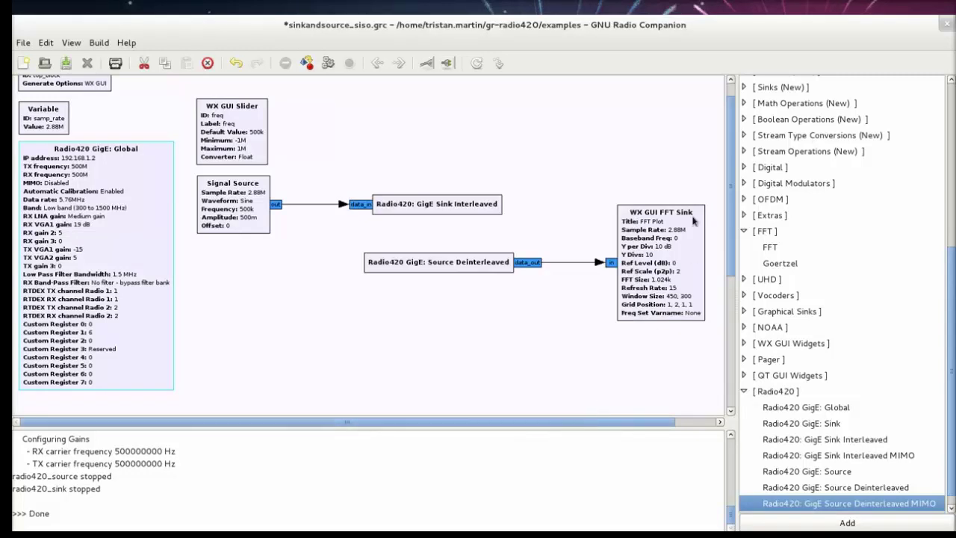
- Run the calibrated loopback, center the FFT plot, and sweep the tone with the freq slider to -320k
{"action": "left_click", "coordinate": [328, 62]}
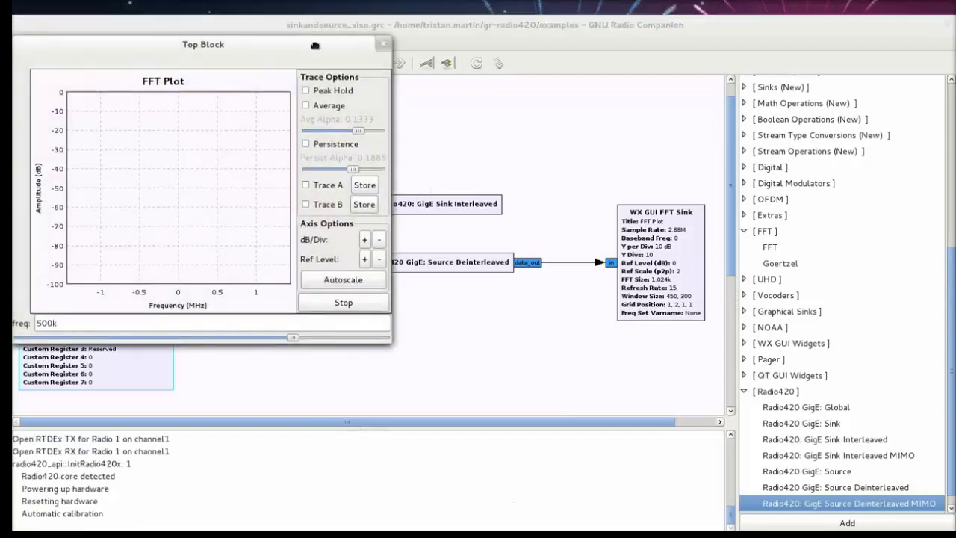
{"action": "left_click_drag", "start_coordinate": [307, 42], "coordinate": [556, 104]}
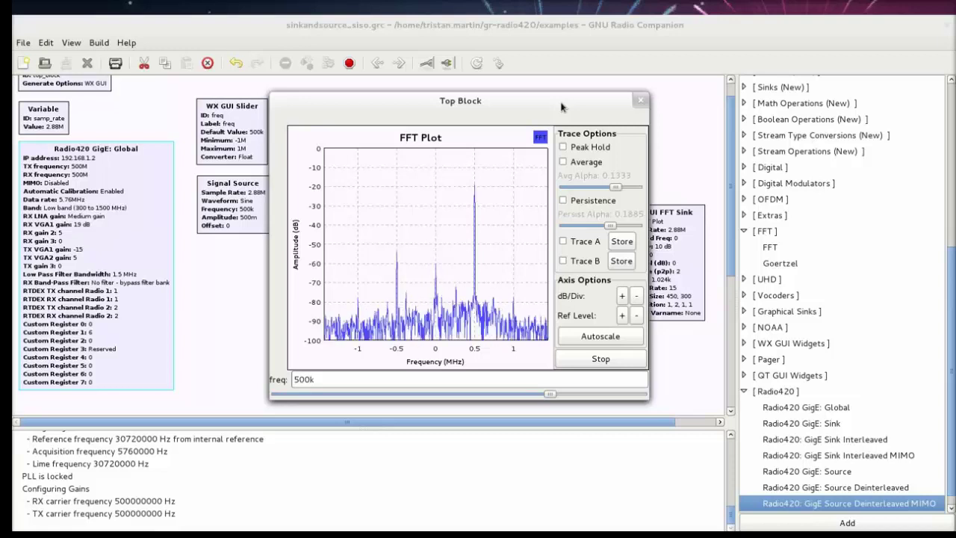
{"action": "mouse_move", "coordinate": [458, 272]}
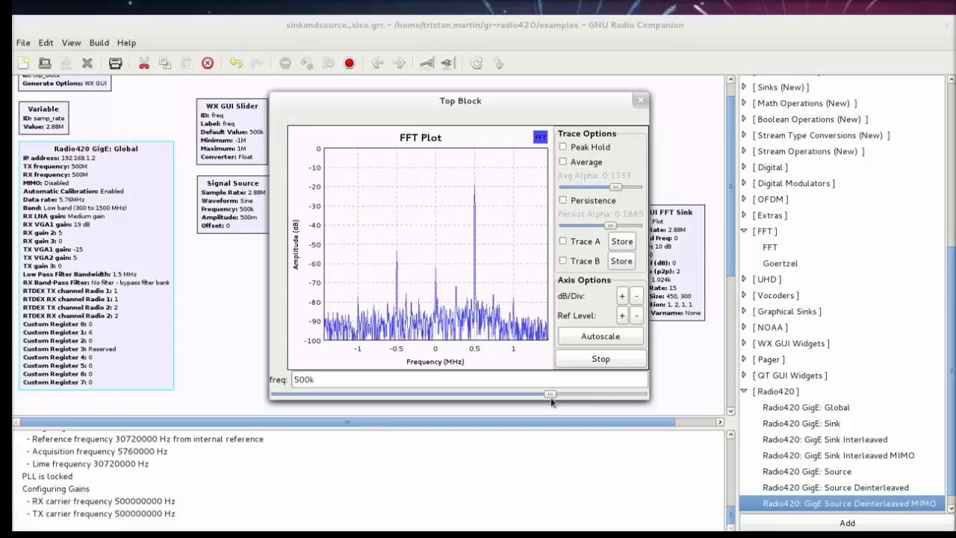
{"action": "left_click_drag", "start_coordinate": [550, 394], "coordinate": [573, 397]}
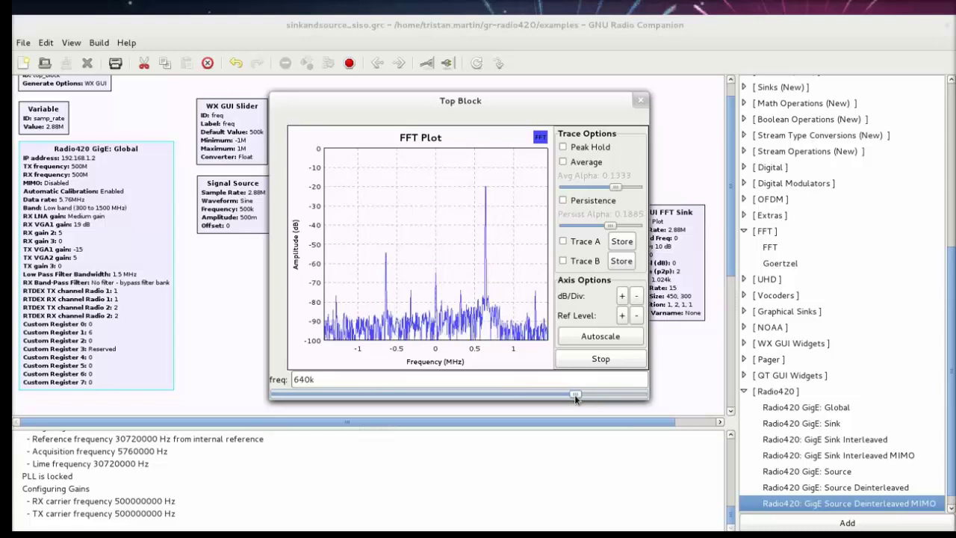
{"action": "mouse_move", "coordinate": [487, 192]}
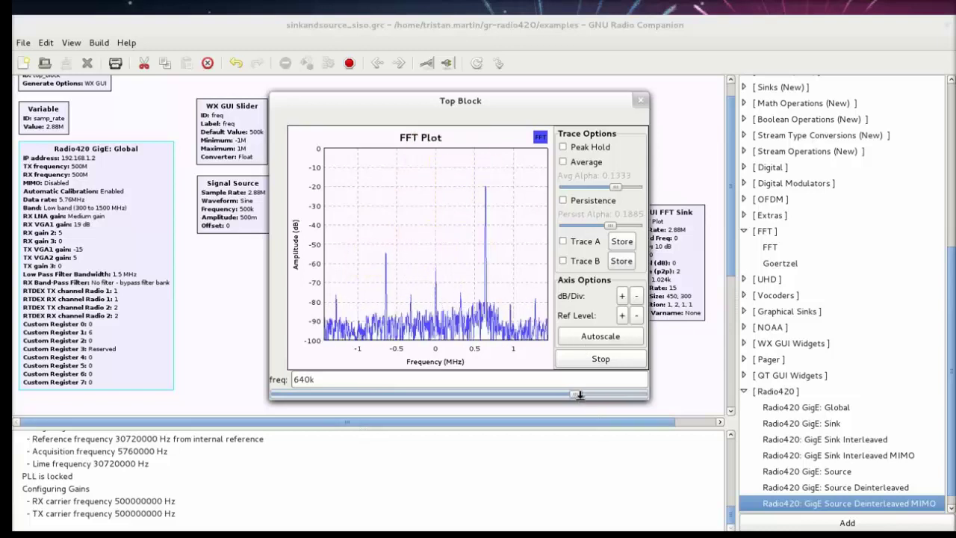
{"action": "left_click_drag", "start_coordinate": [576, 395], "coordinate": [401, 390]}
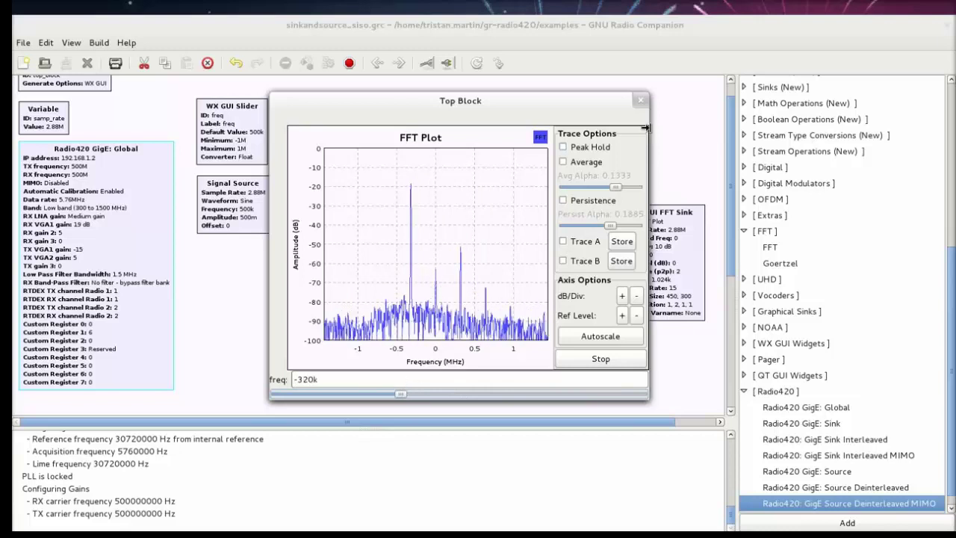
- Stop the running flowgraph, restore the editor window size, and generate top_block.py
{"action": "left_click", "coordinate": [643, 103]}
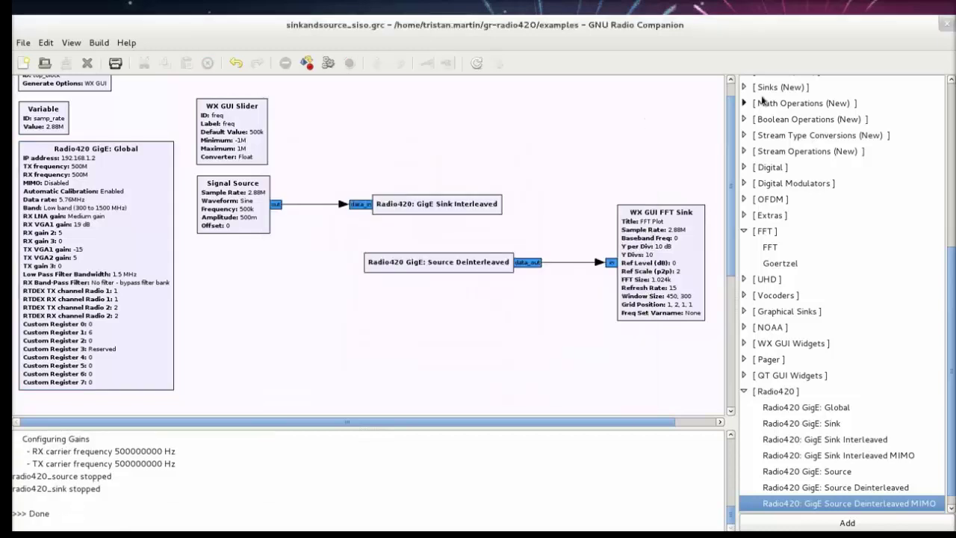
{"action": "left_click_drag", "start_coordinate": [868, 42], "coordinate": [850, 55]}
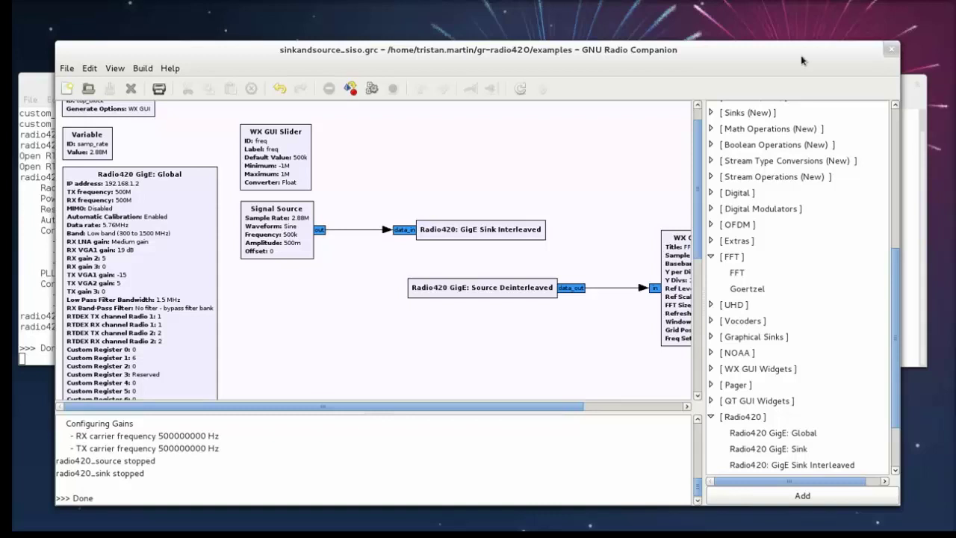
{"action": "left_click", "coordinate": [350, 89]}
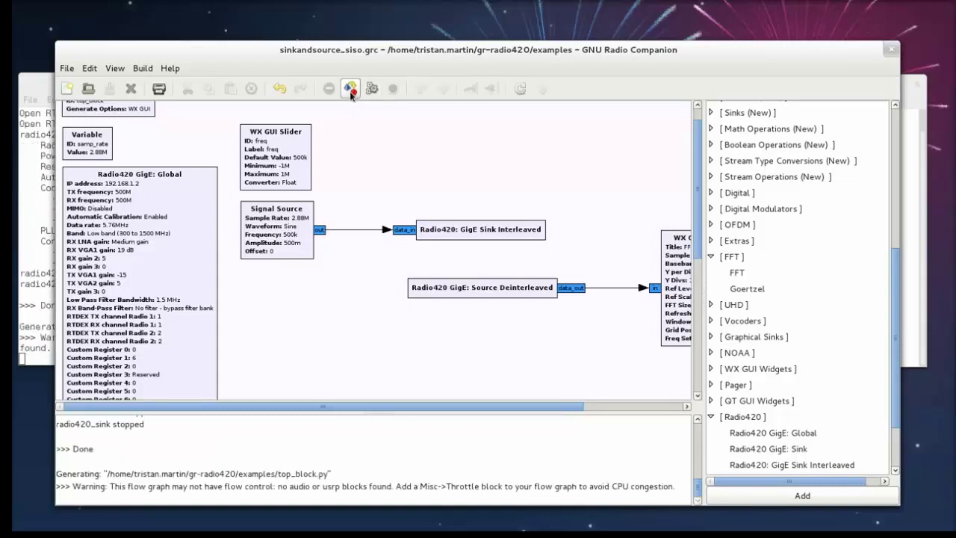
- Nudge the editor window aside and close GNU Radio Companion
{"action": "left_click_drag", "start_coordinate": [690, 51], "coordinate": [696, 44]}
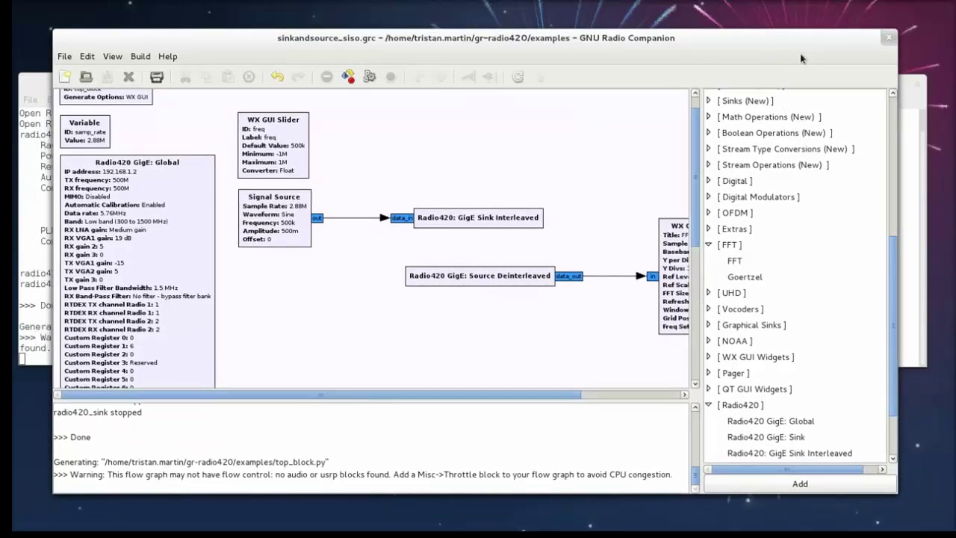
{"action": "left_click_drag", "start_coordinate": [800, 59], "coordinate": [860, 38]}
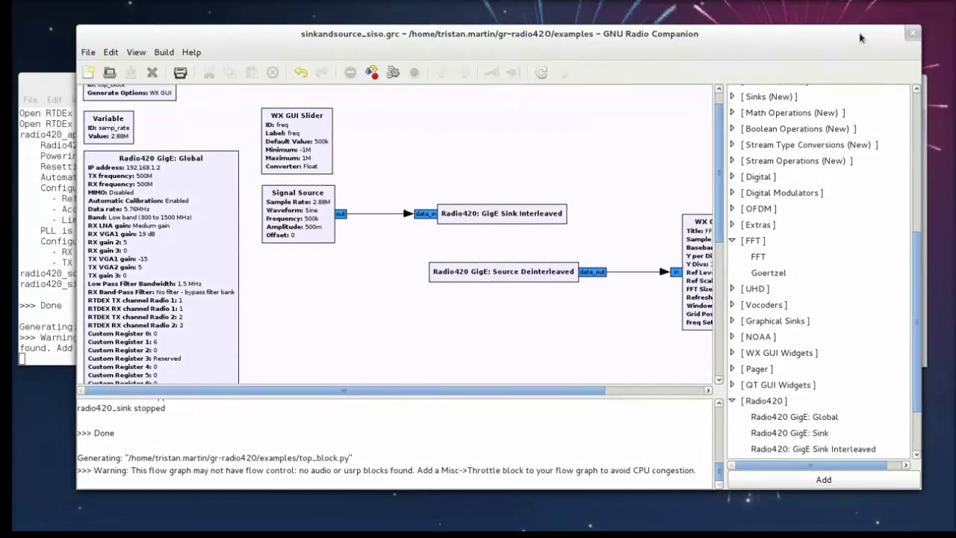
{"action": "left_click", "coordinate": [913, 36]}
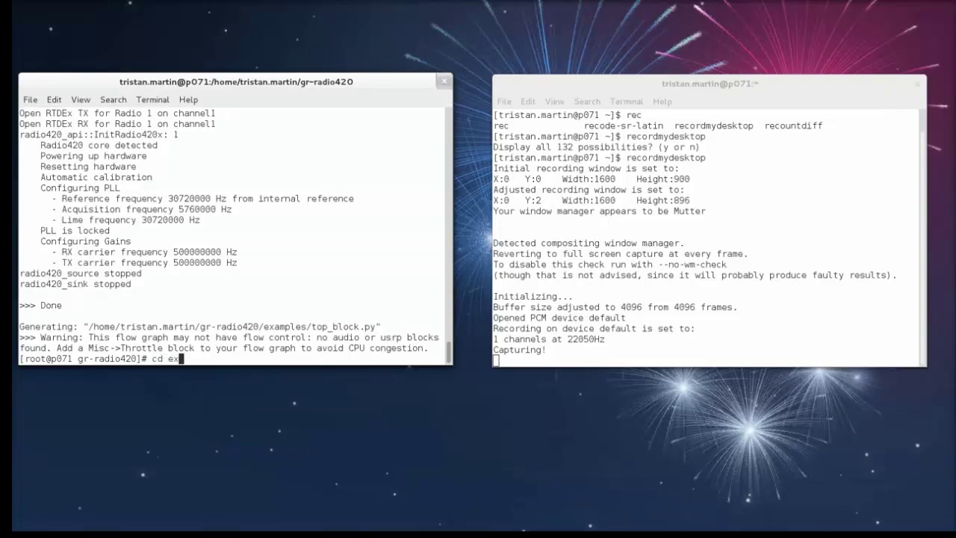
- Change into examples/, list its files with dir, and run ./top_block.py
{"action": "key", "text": "Return"}
{"action": "type", "text": "dir"}
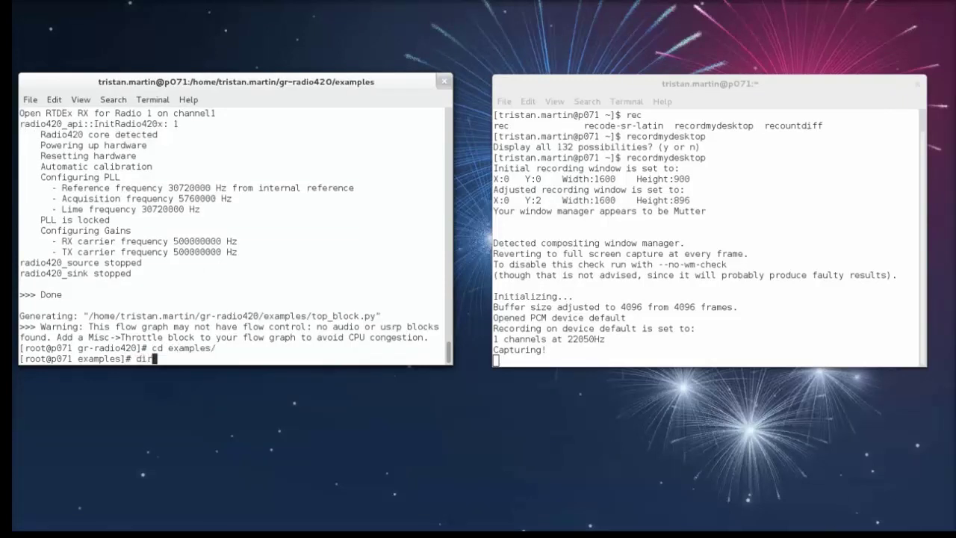
{"action": "key", "text": "Return"}
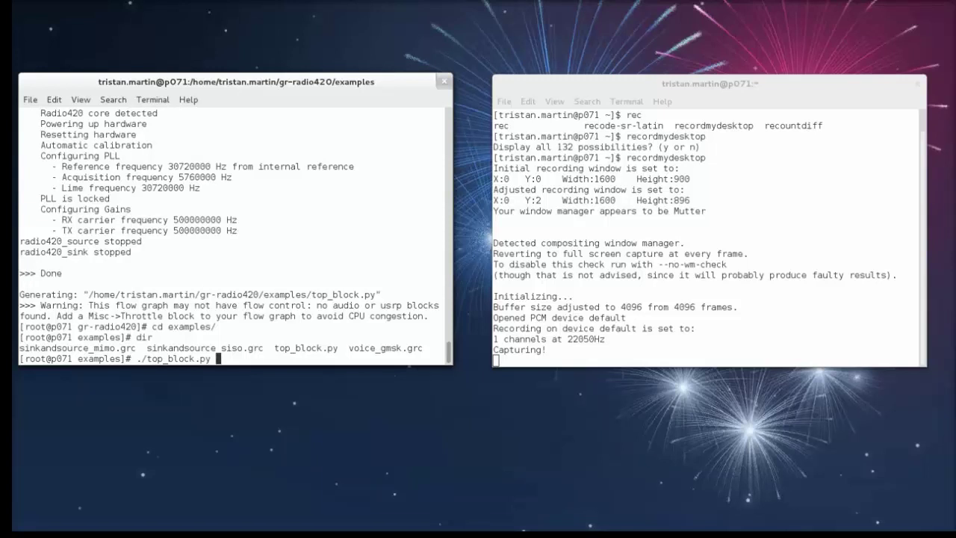
{"action": "key", "text": "Return"}
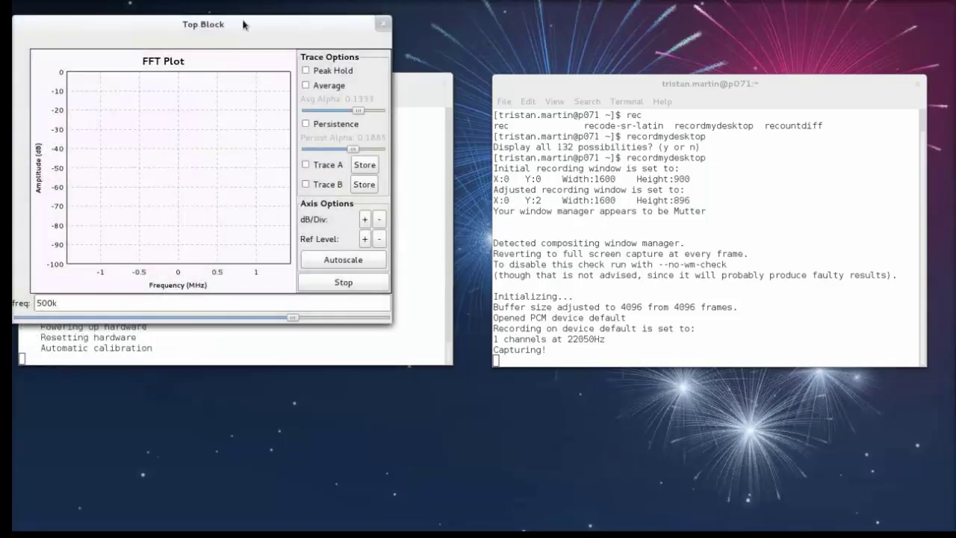
- Reposition the Top Block window and shift the sine tone with the freq slider
{"action": "left_click_drag", "start_coordinate": [243, 24], "coordinate": [698, 72]}
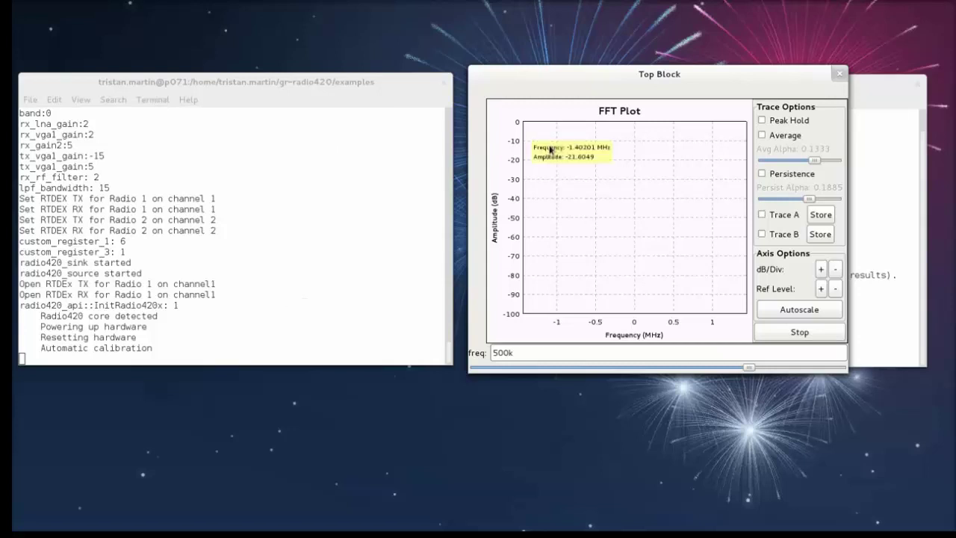
{"action": "left_click_drag", "start_coordinate": [615, 78], "coordinate": [462, 126]}
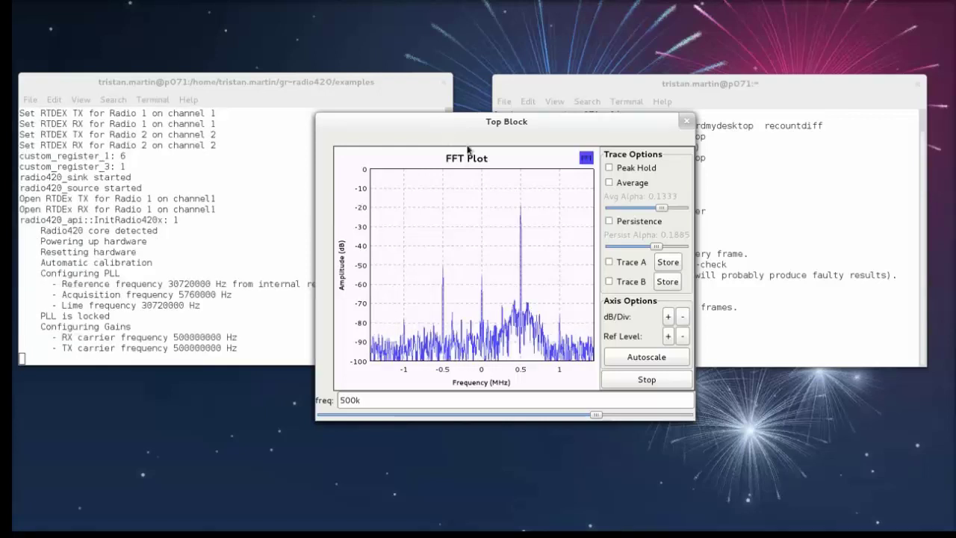
{"action": "mouse_move", "coordinate": [493, 128]}
{"action": "left_mouse_down"}
{"action": "mouse_move", "coordinate": [481, 115]}
{"action": "mouse_move", "coordinate": [508, 113]}
{"action": "left_mouse_up"}
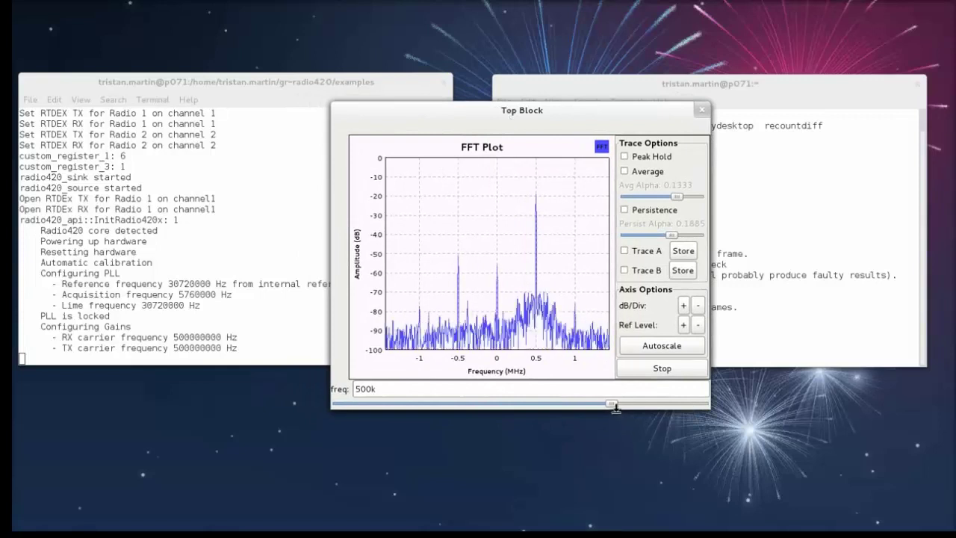
{"action": "mouse_move", "coordinate": [612, 404]}
{"action": "left_mouse_down"}
{"action": "mouse_move", "coordinate": [421, 403]}
{"action": "mouse_move", "coordinate": [618, 407]}
{"action": "left_mouse_up"}
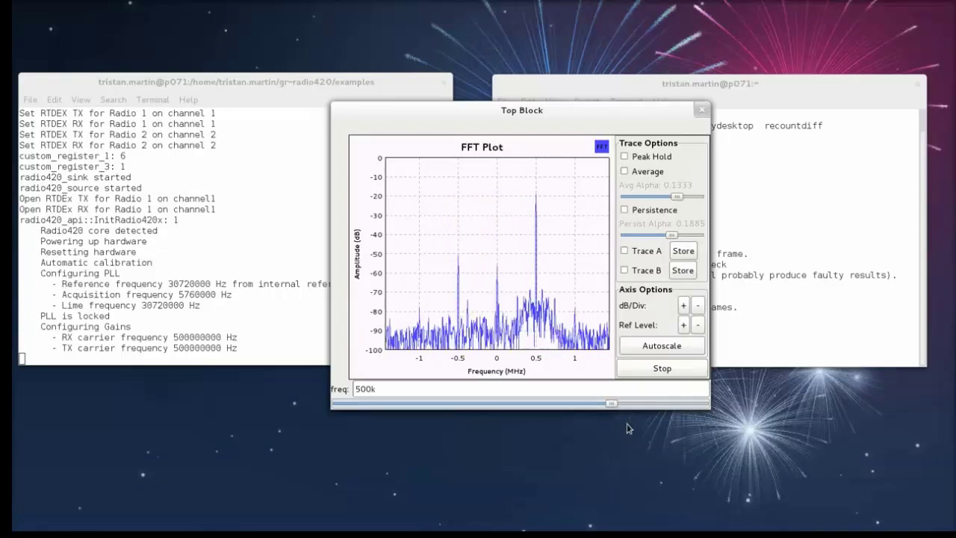